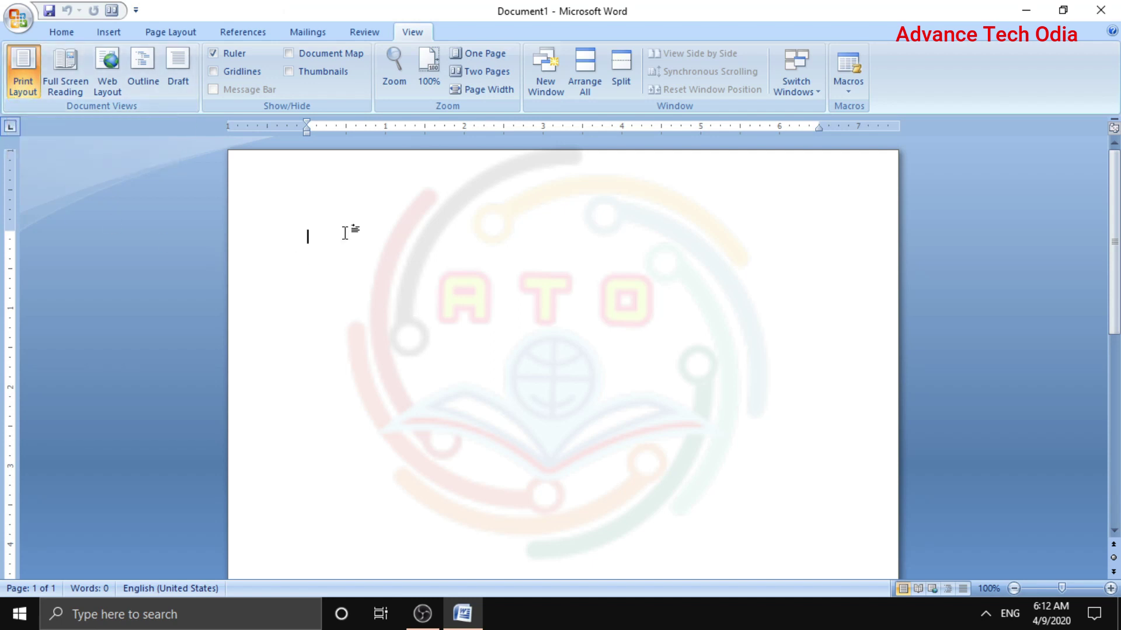
Generate three paragraphs of sample text with the =rand() formula
text(=rand()
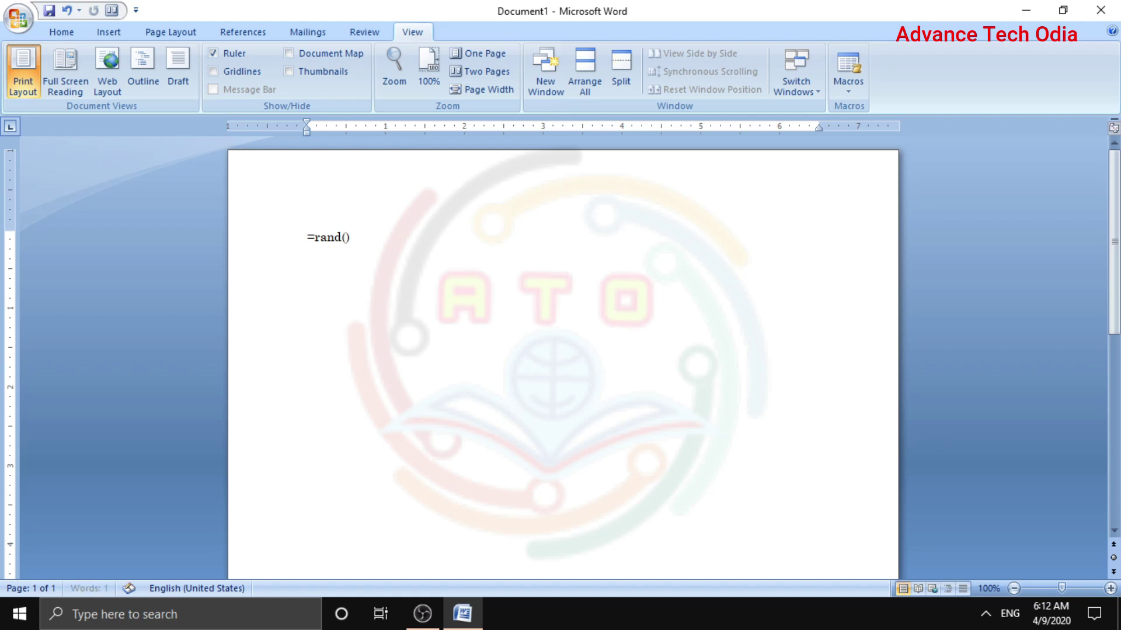
key(Return)
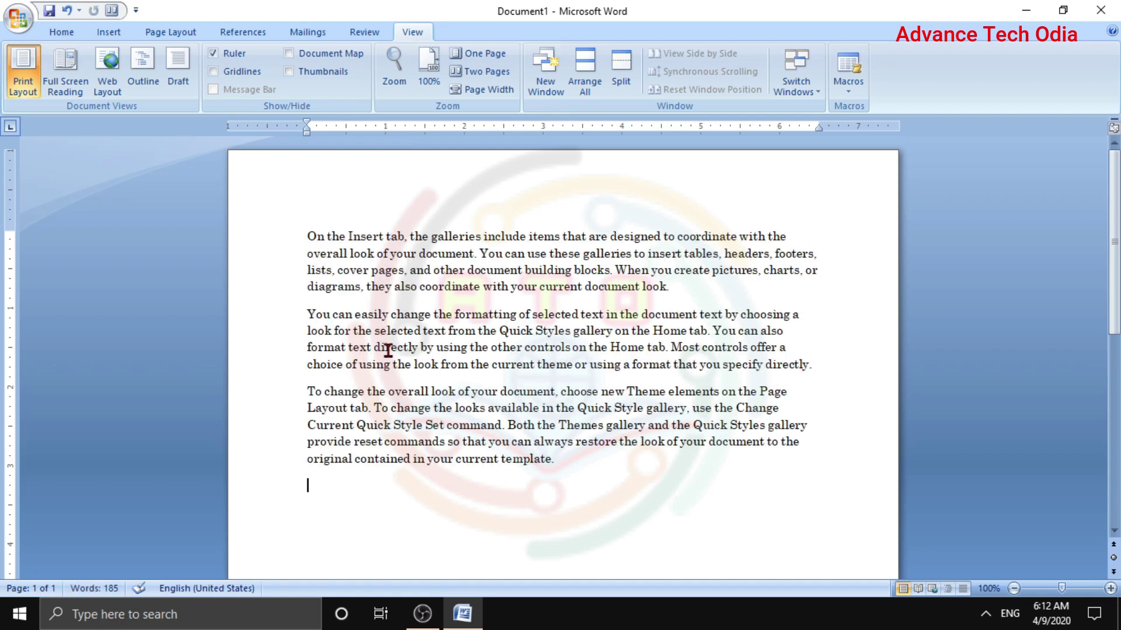
click(386, 347)
click(66, 70)
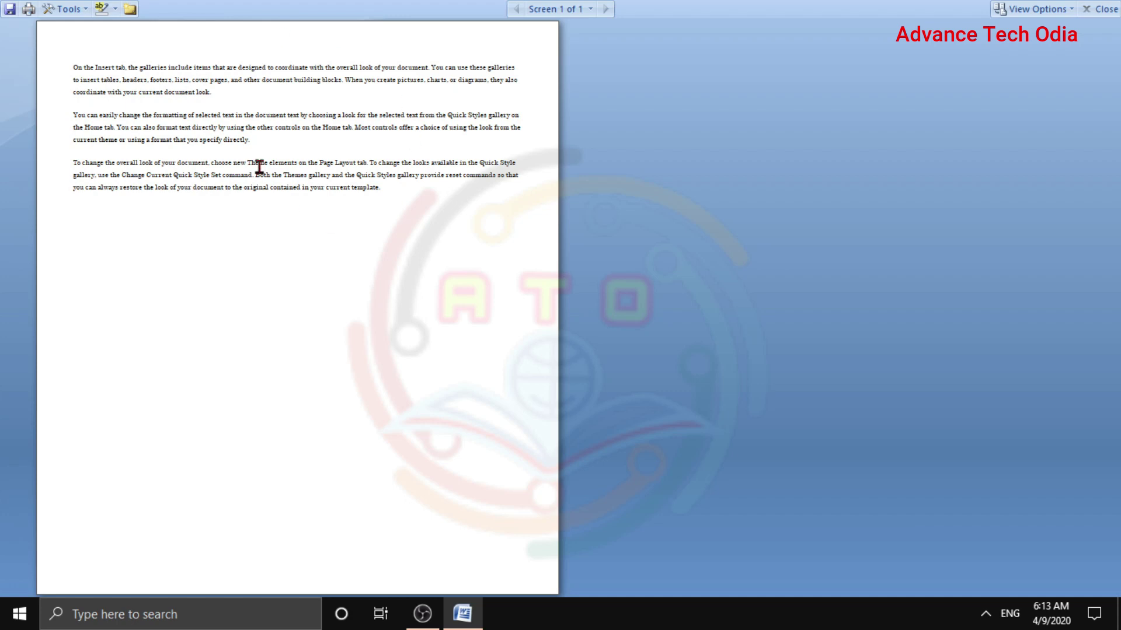
click(1101, 9)
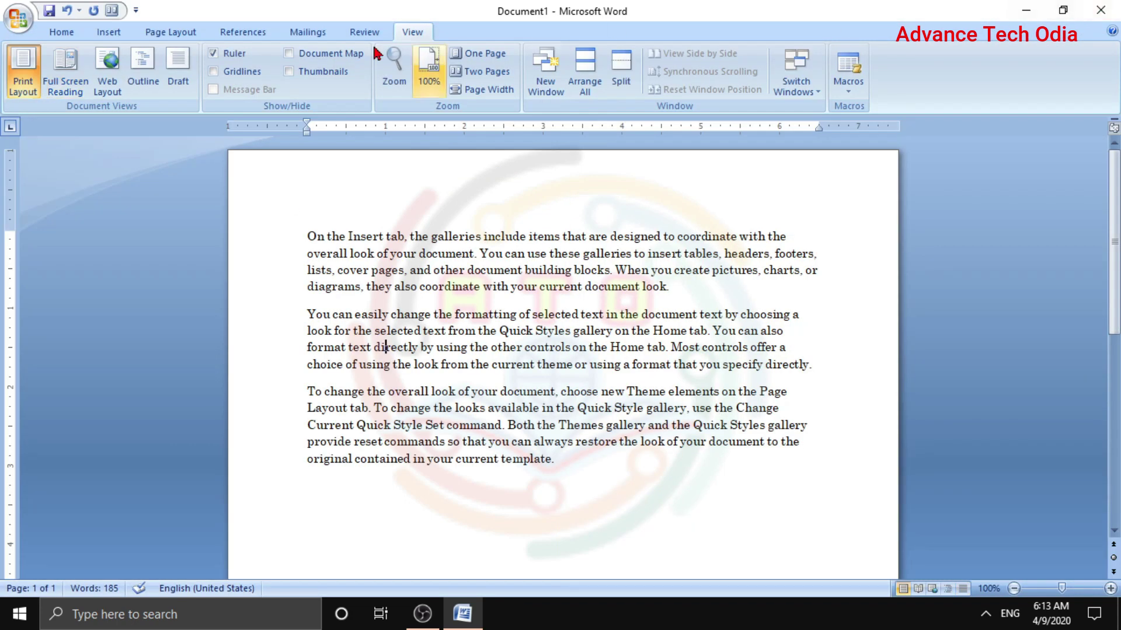
click(108, 69)
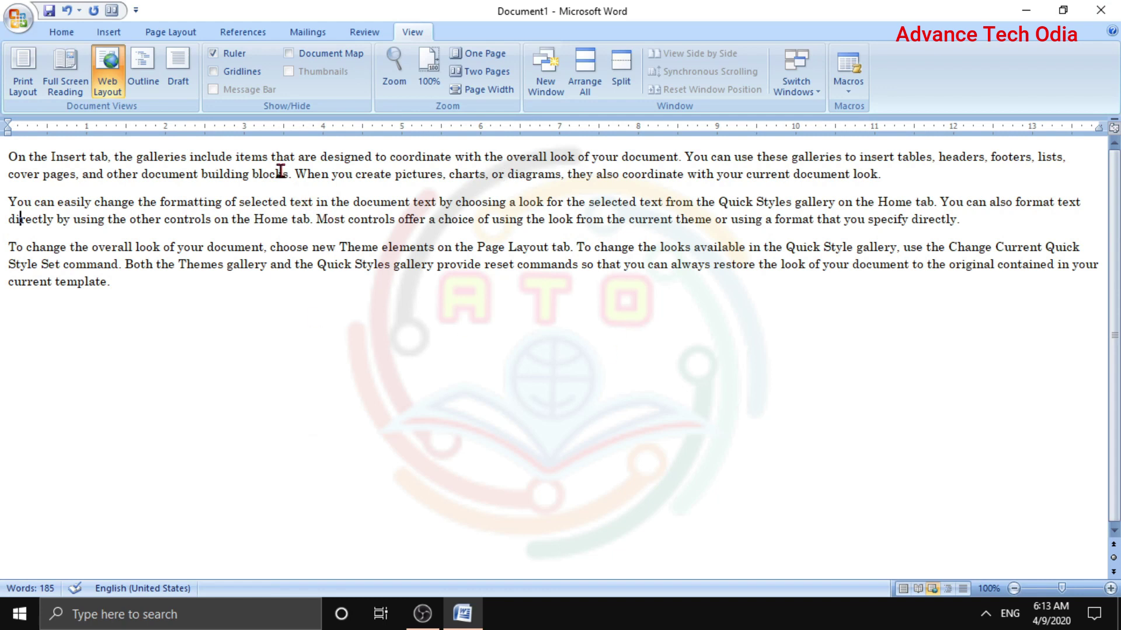
click(23, 70)
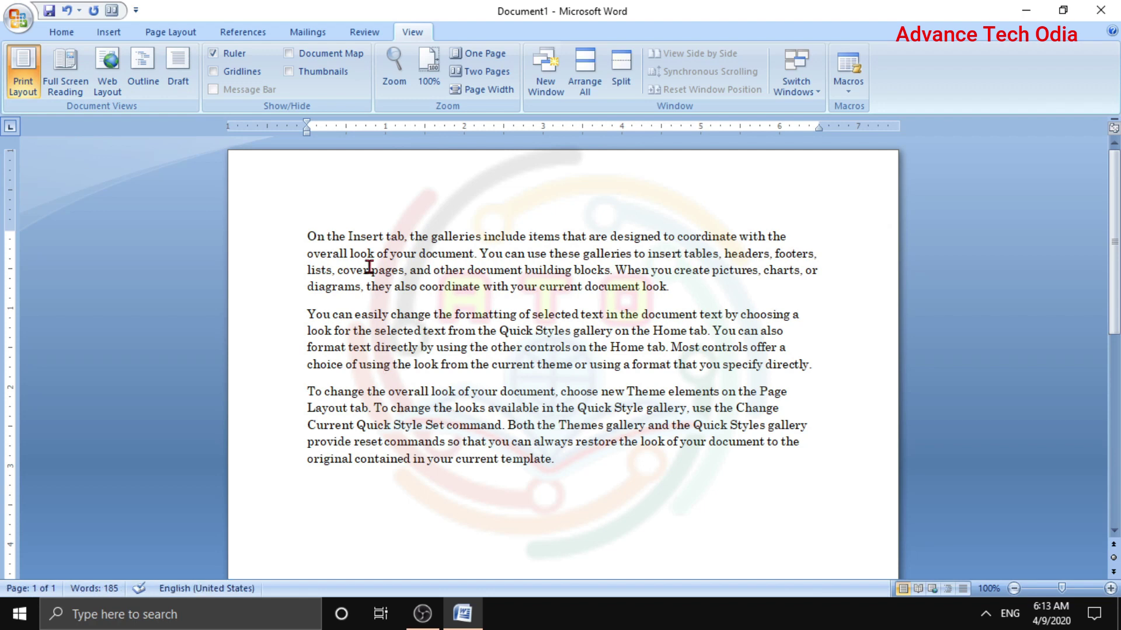
click(233, 53)
click(233, 54)
click(213, 54)
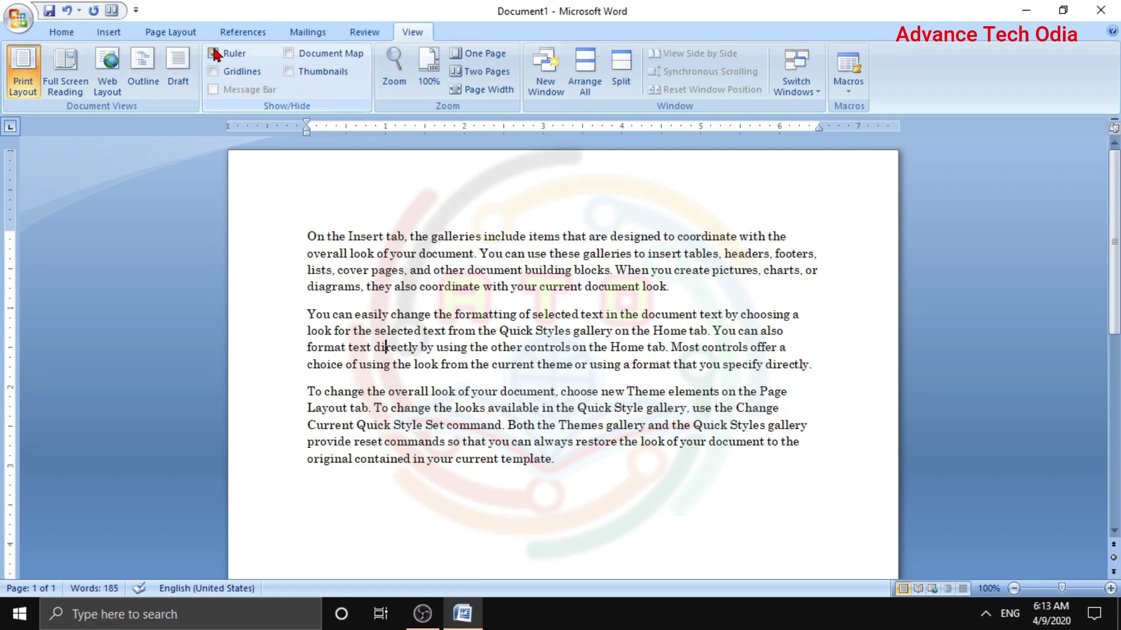
click(214, 54)
click(214, 54)
click(214, 54)
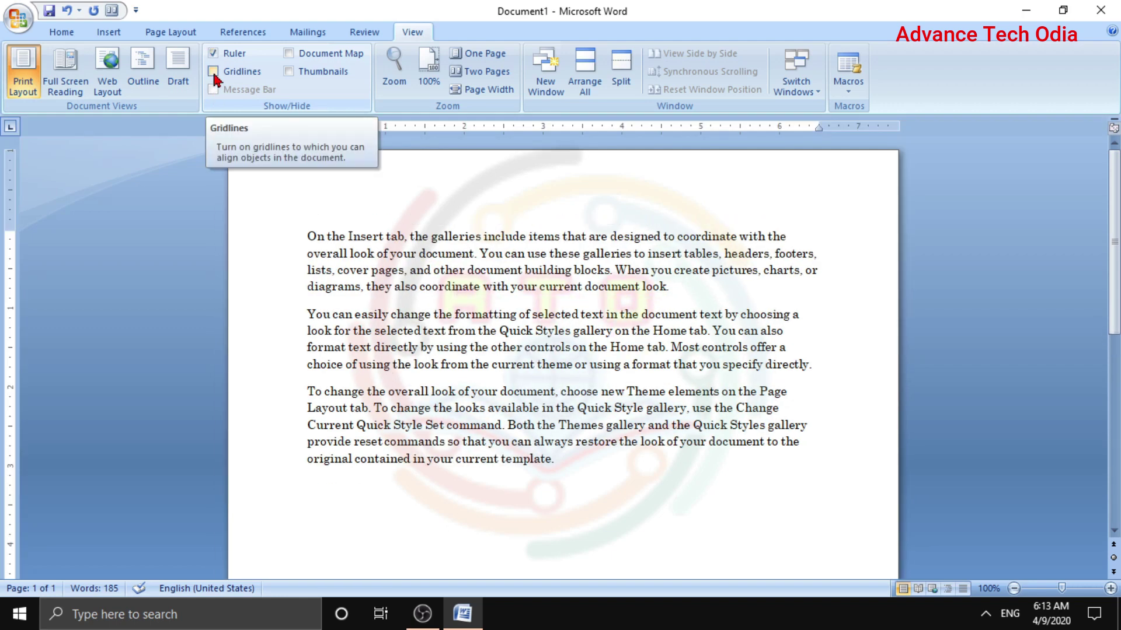
click(213, 73)
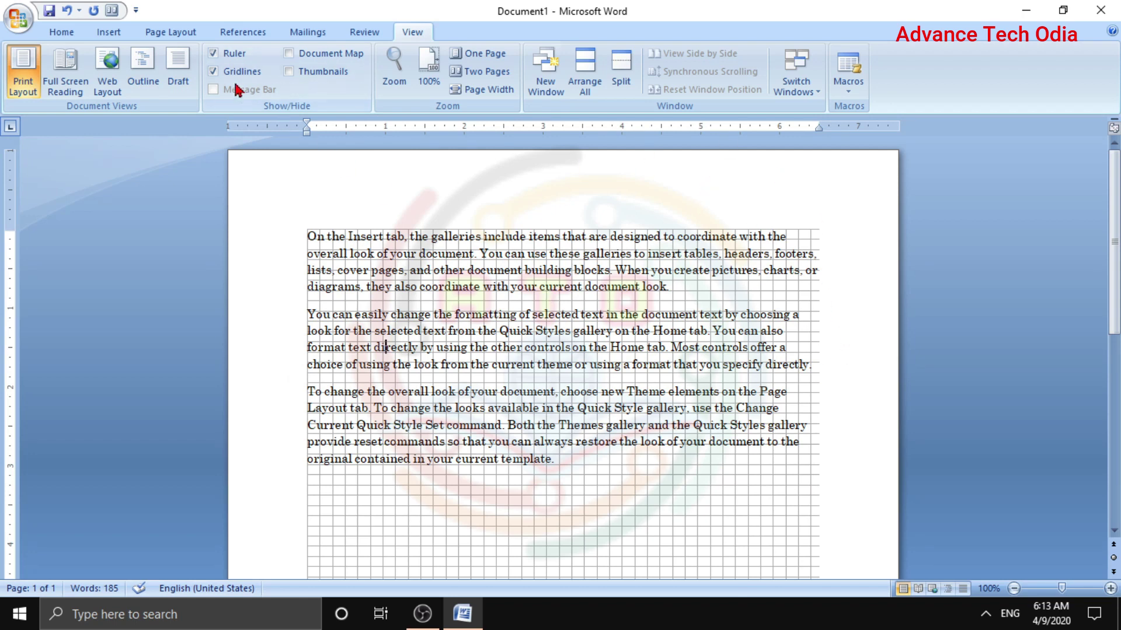
click(233, 73)
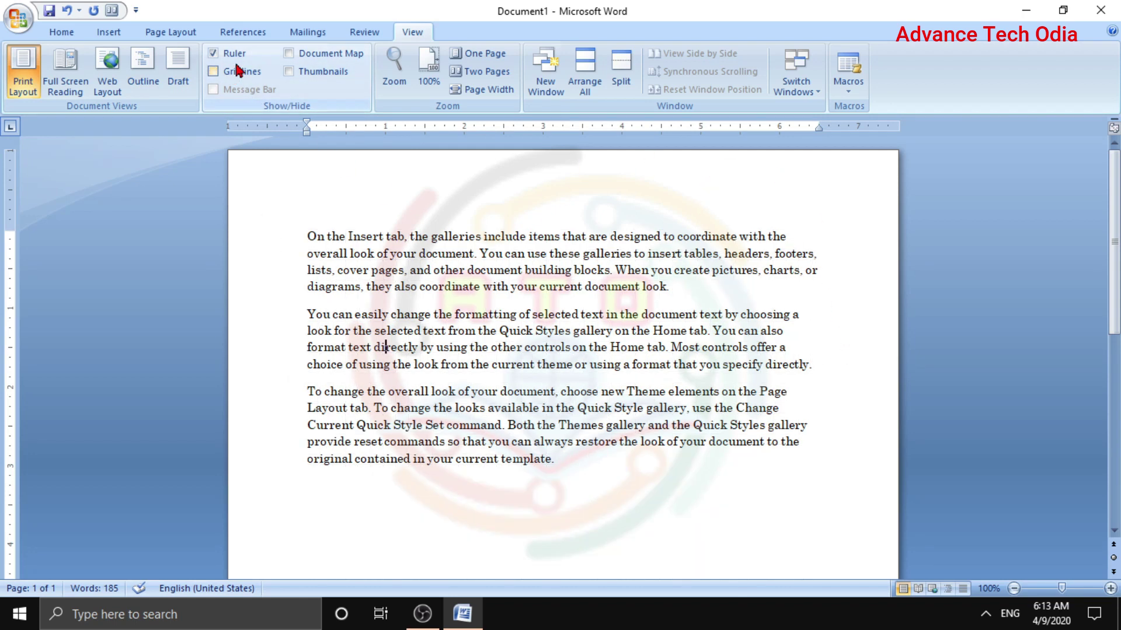
click(310, 52)
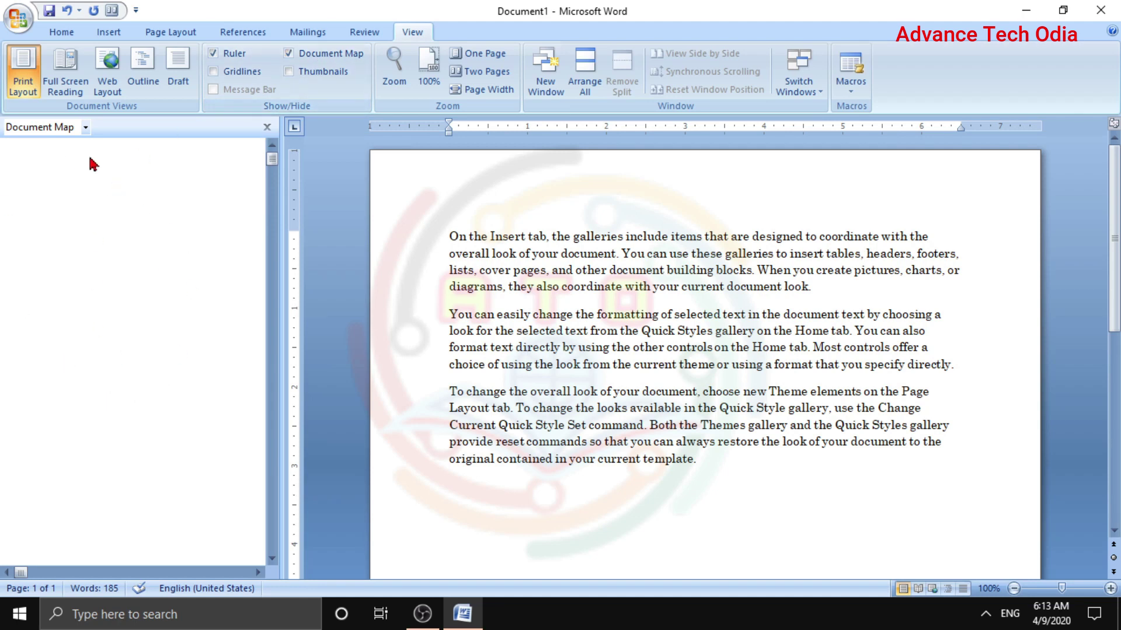
click(299, 55)
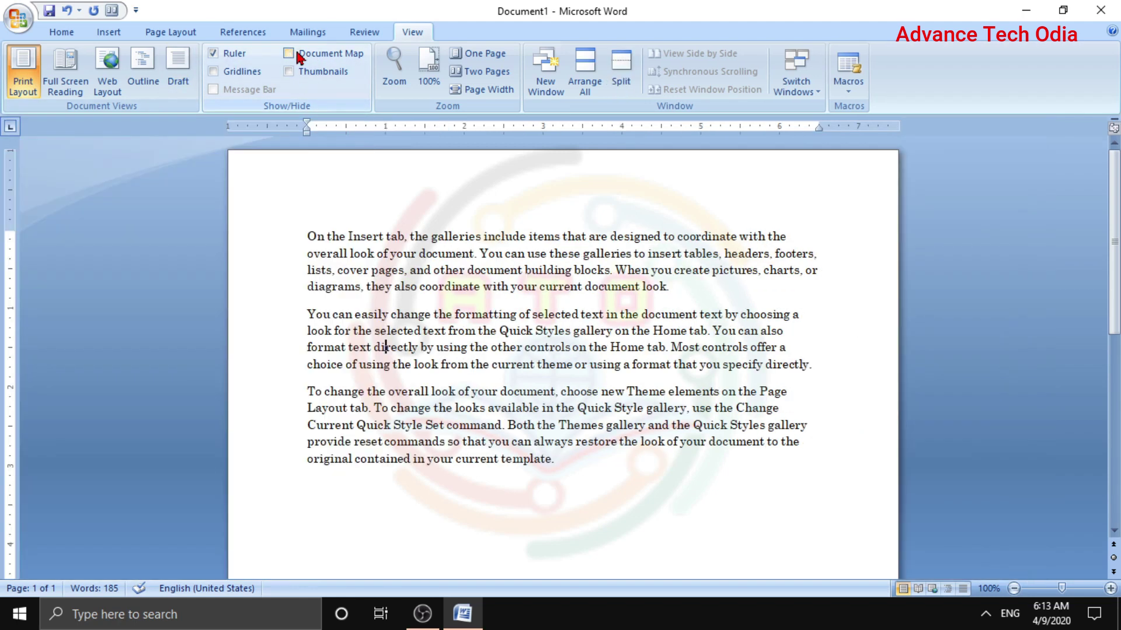
click(306, 82)
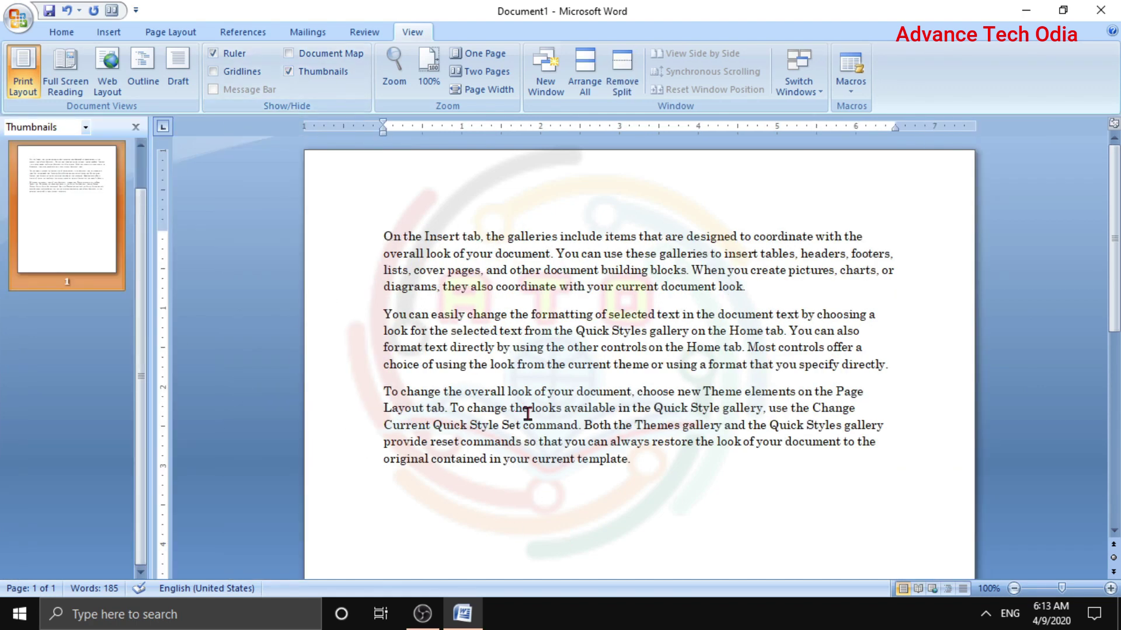
click(323, 73)
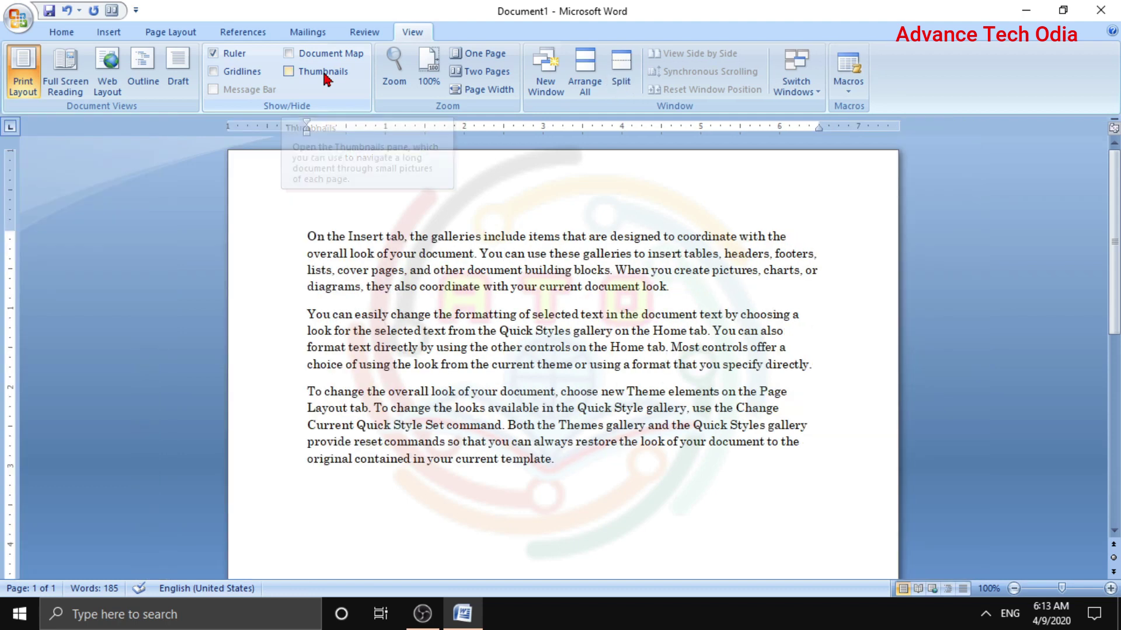
Zoom the document to 200% through the Zoom dialog
click(394, 81)
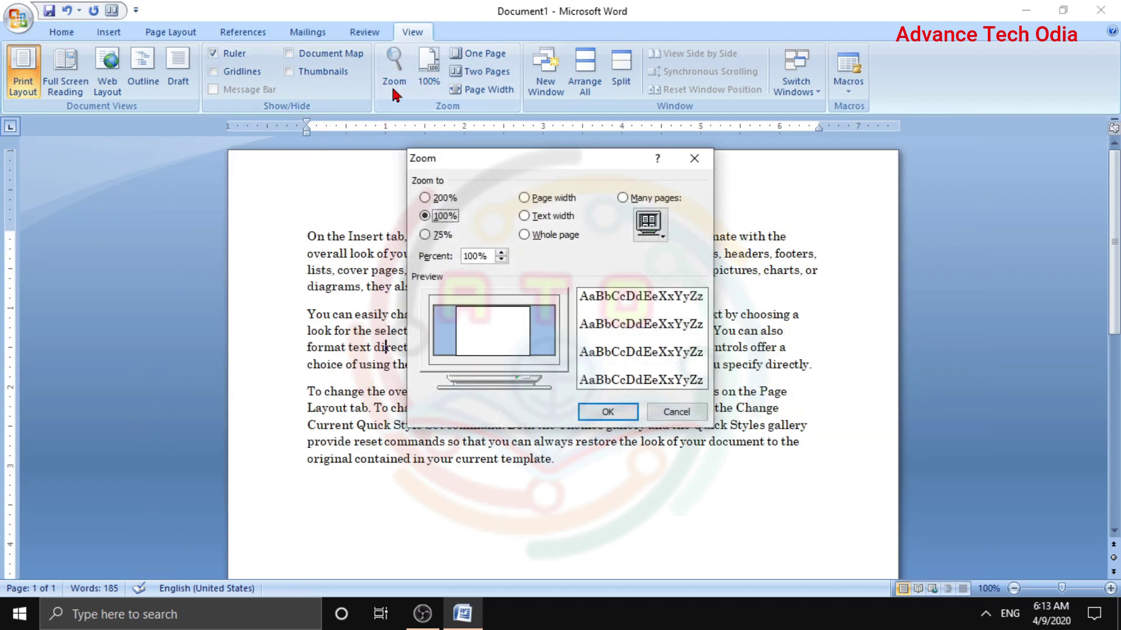
click(443, 198)
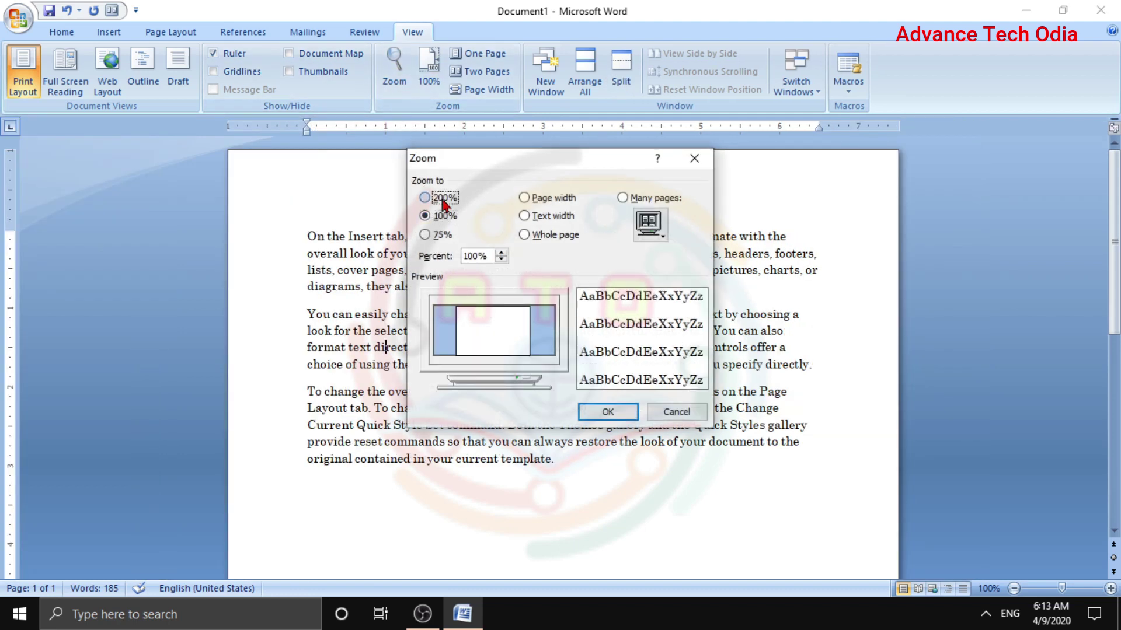
click(631, 419)
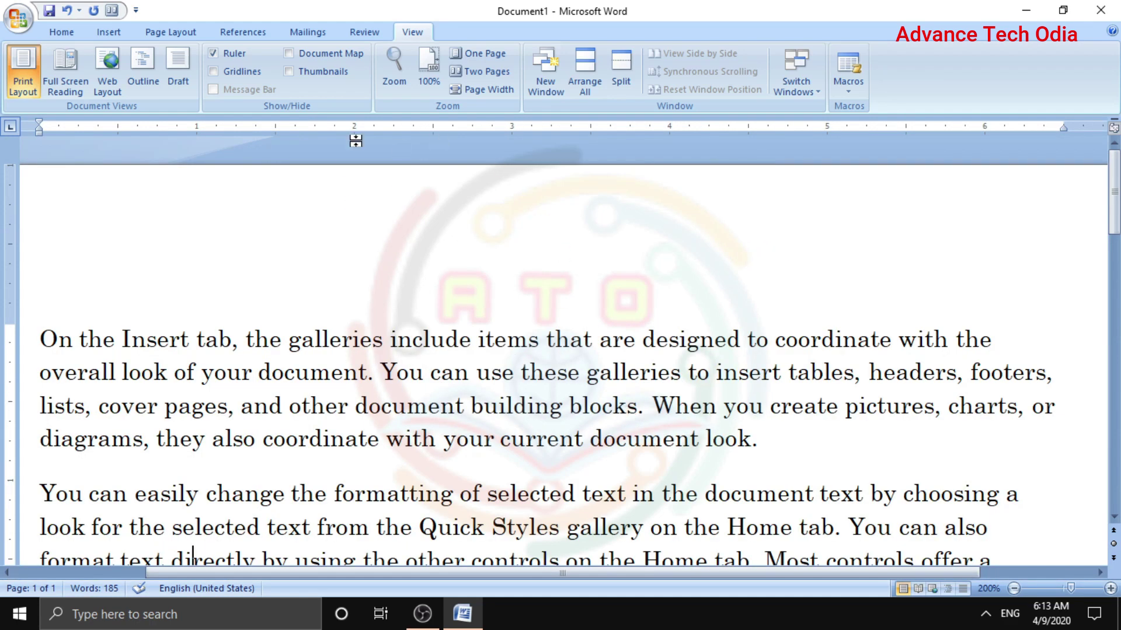
Reset the zoom to 100%, then lower the Percent value to 76% and apply it
click(393, 76)
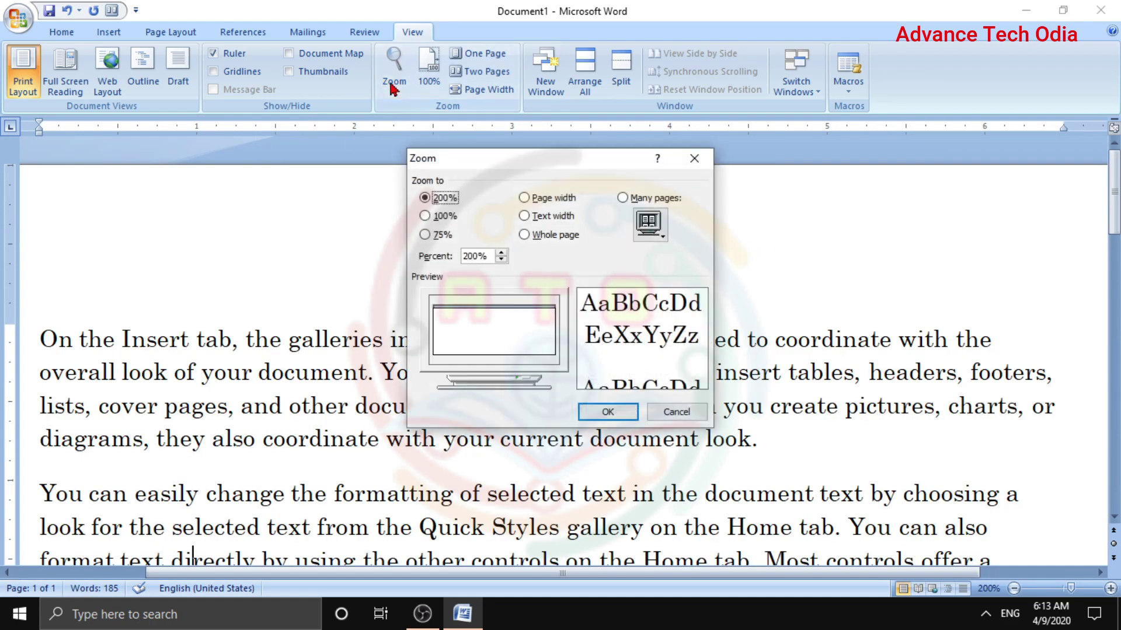
click(426, 217)
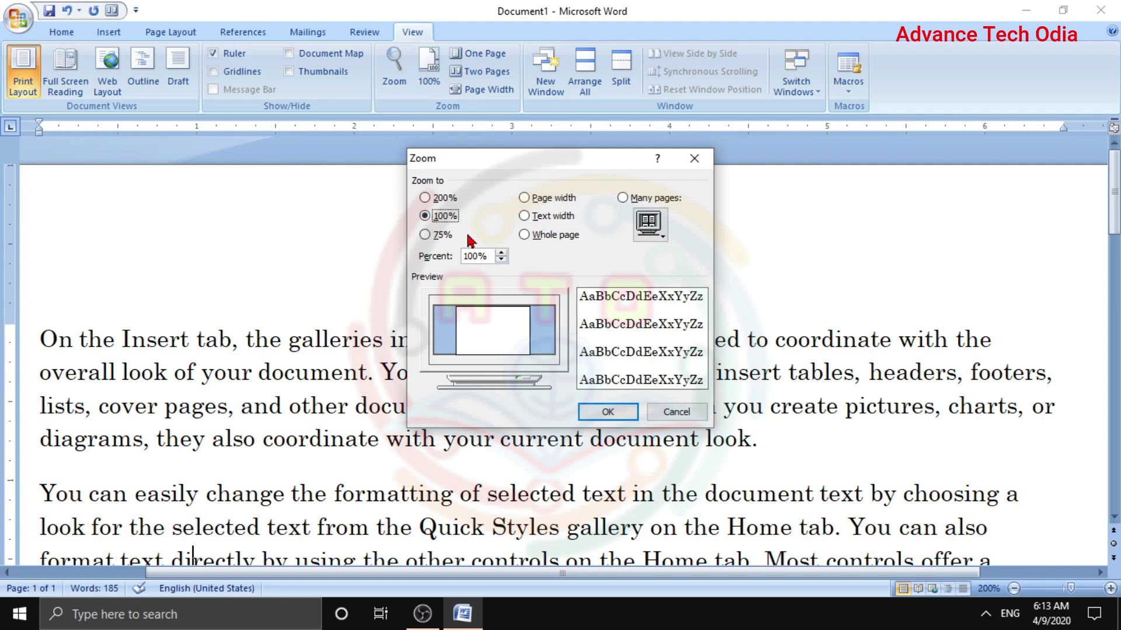
click(501, 259)
click(501, 259)
click(501, 259)
click(501, 259)
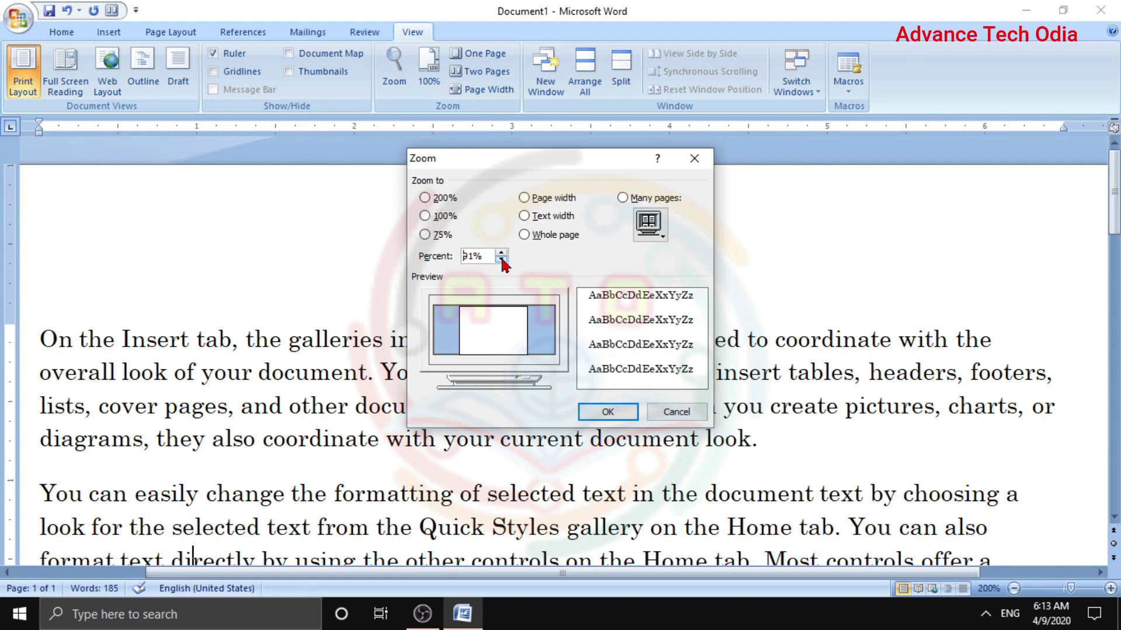
click(501, 259)
click(500, 260)
click(501, 259)
click(501, 259)
click(501, 259)
click(501, 259)
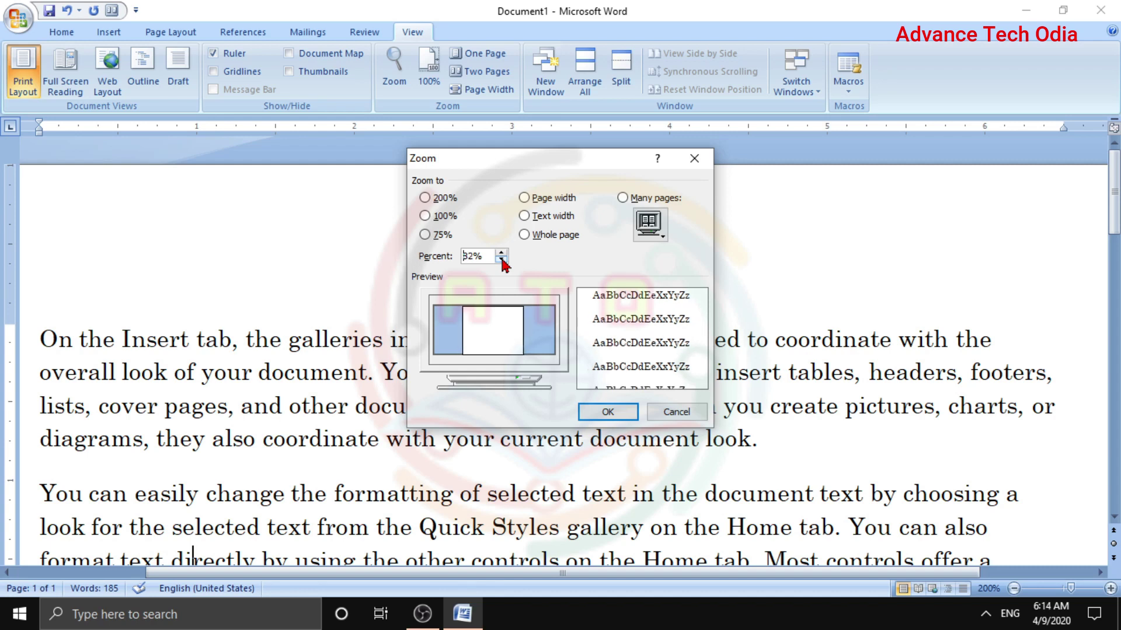
click(501, 259)
click(501, 259)
click(501, 259)
click(607, 411)
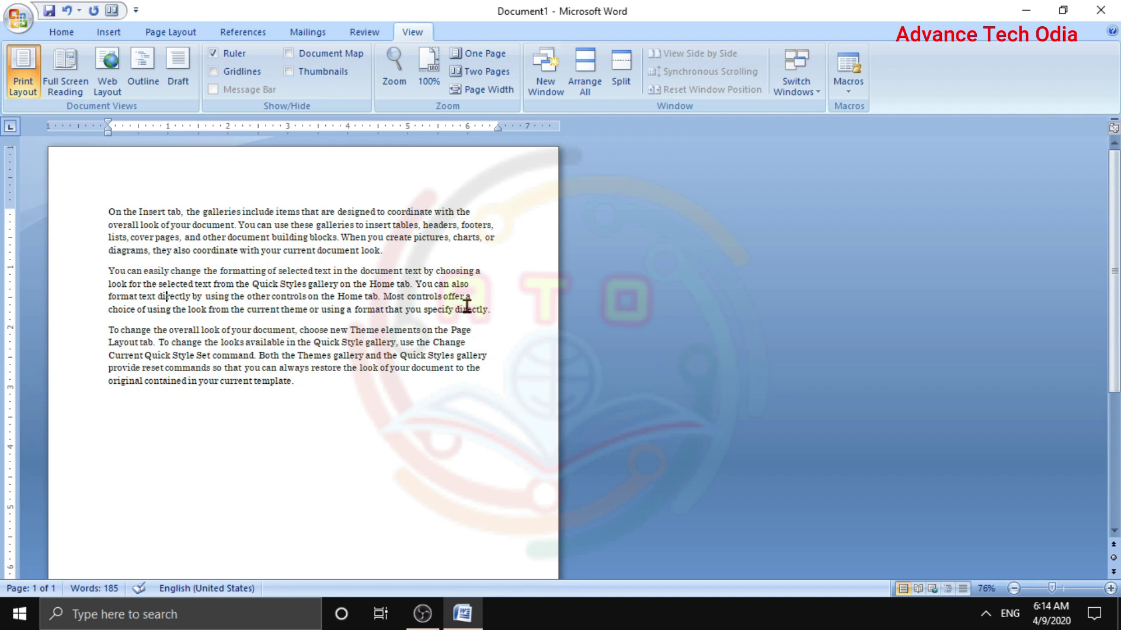
click(429, 58)
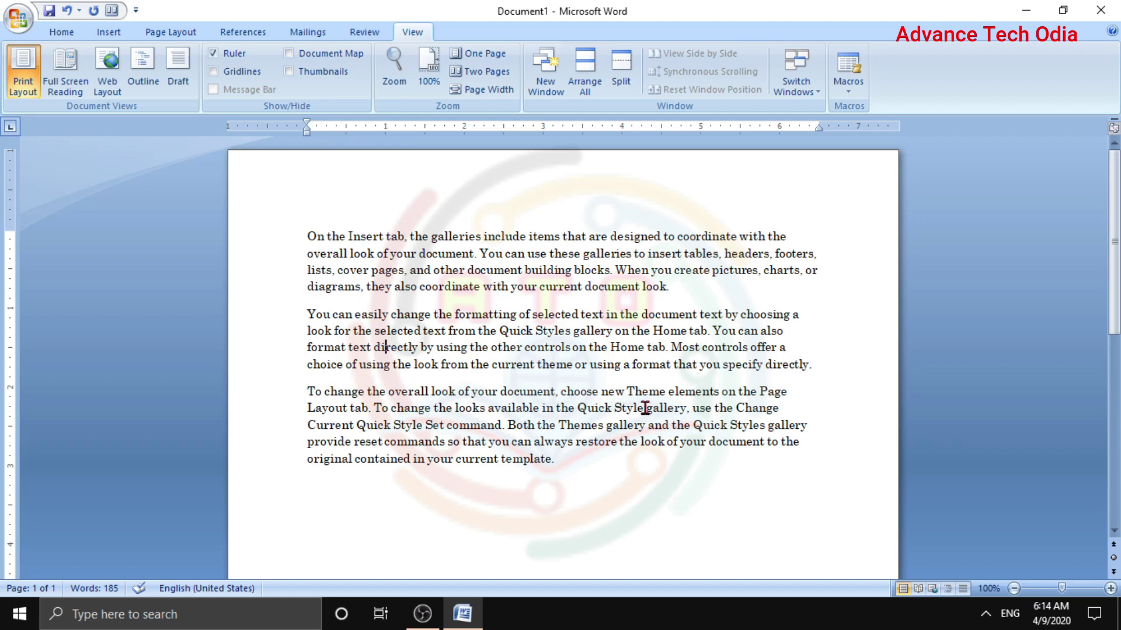
click(497, 56)
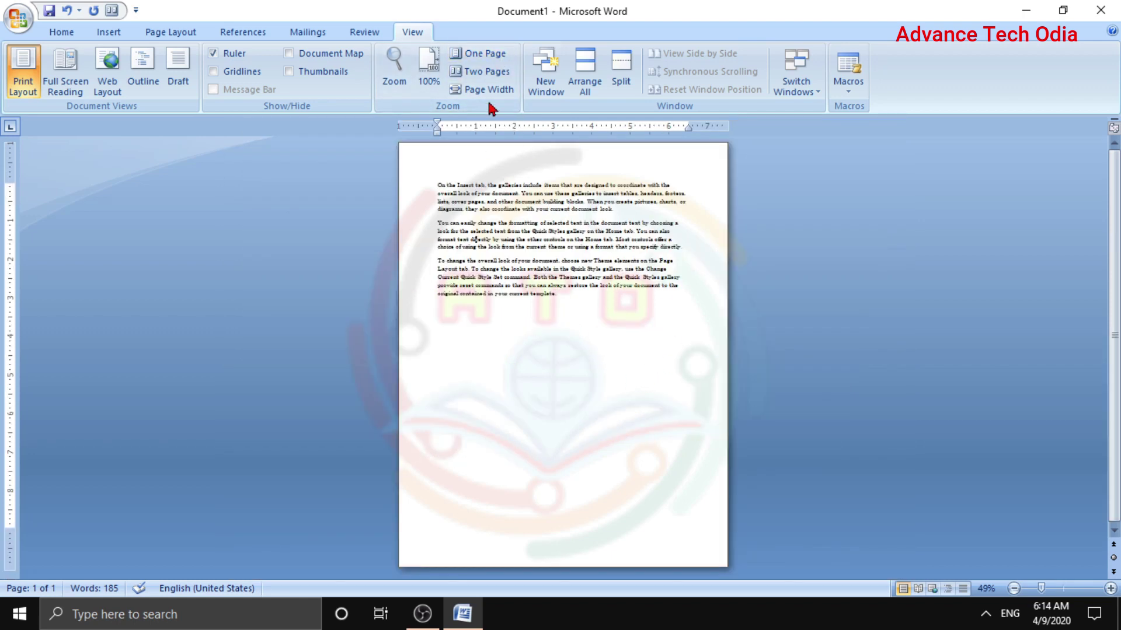
click(423, 87)
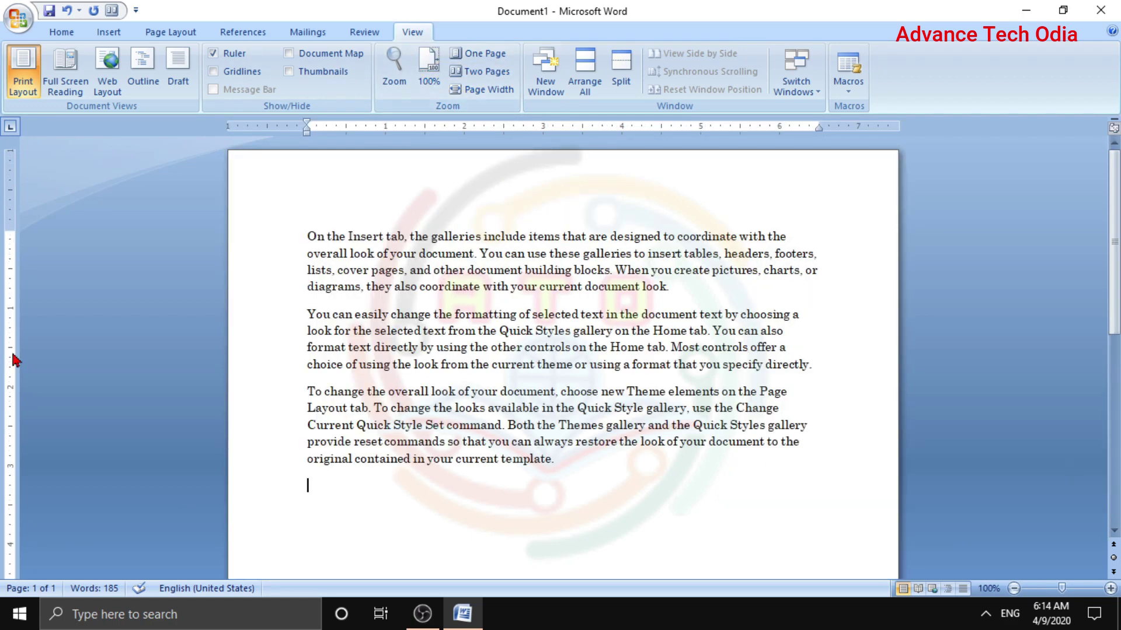
Insert a blank page after the three paragraphs
click(107, 32)
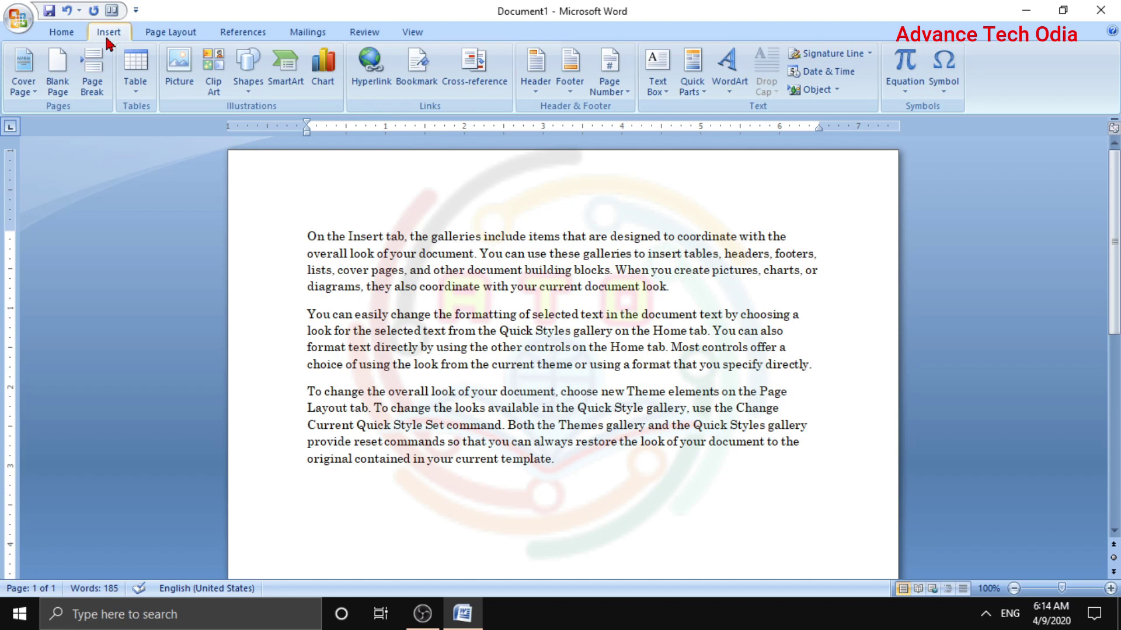
click(64, 89)
scroll(514, 391, up, 5)
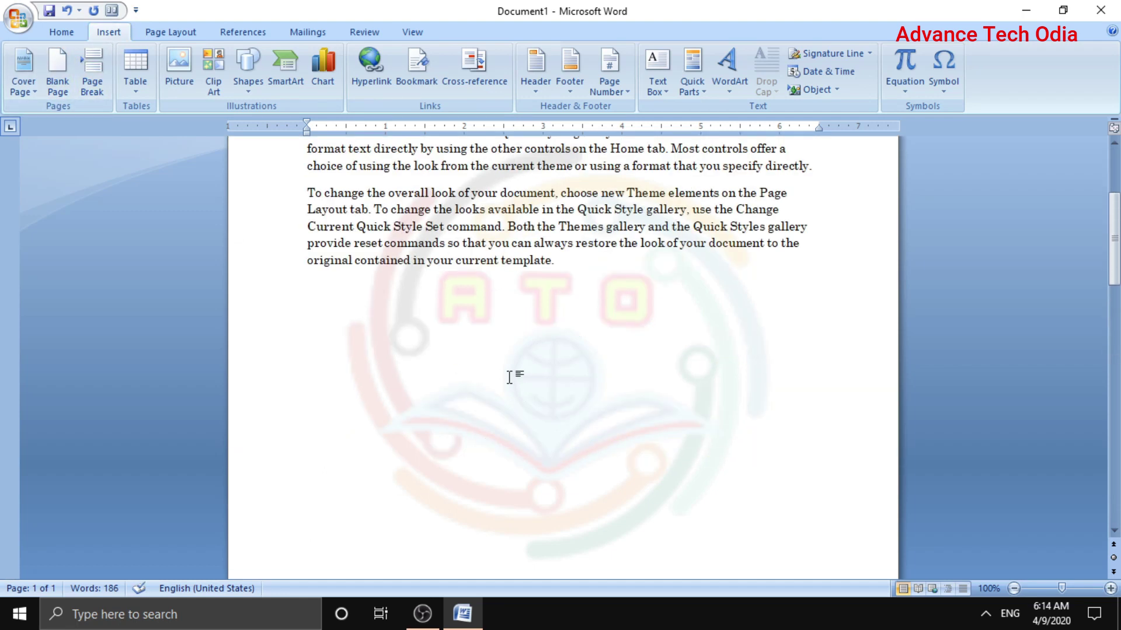
scroll(509, 378, up, 4)
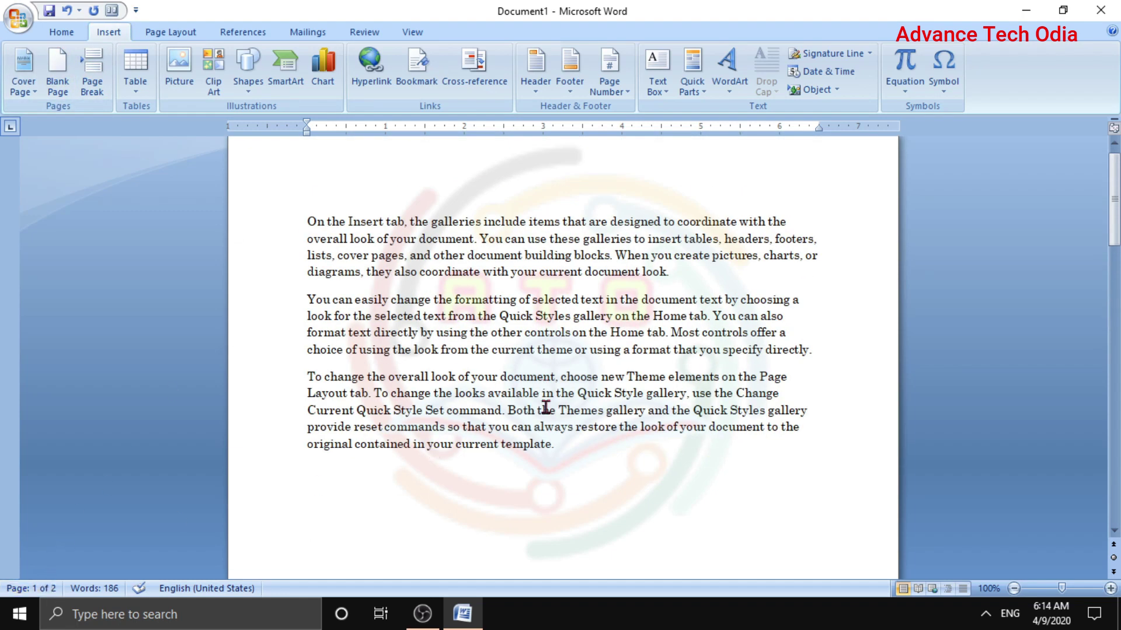
View the document as Two Pages, then Page Width, then back at 100%
click(422, 33)
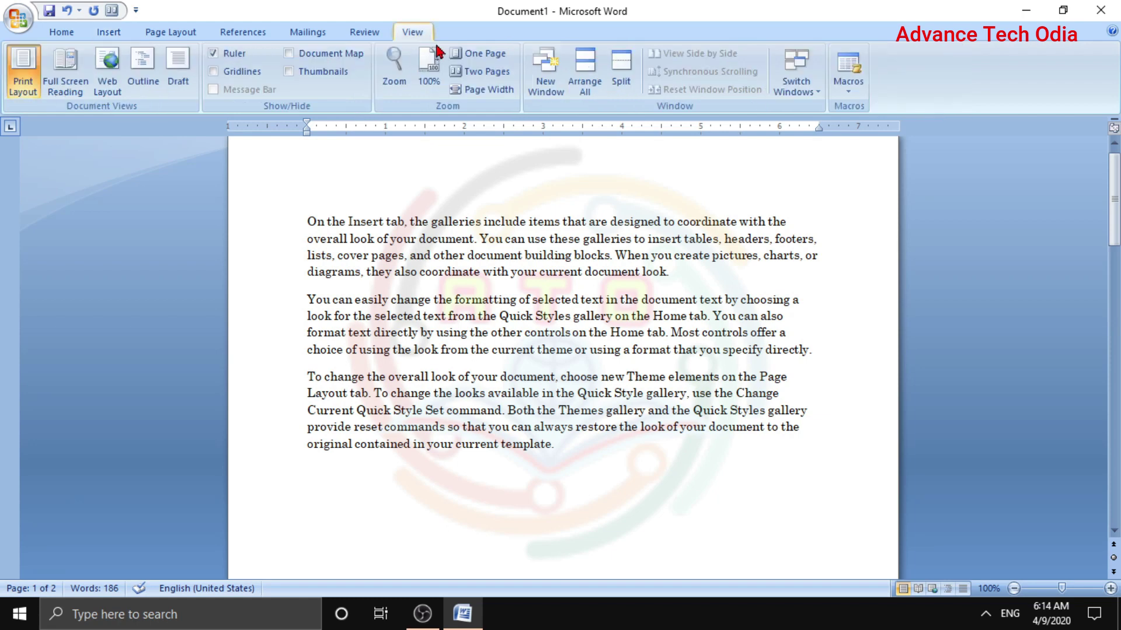
click(480, 71)
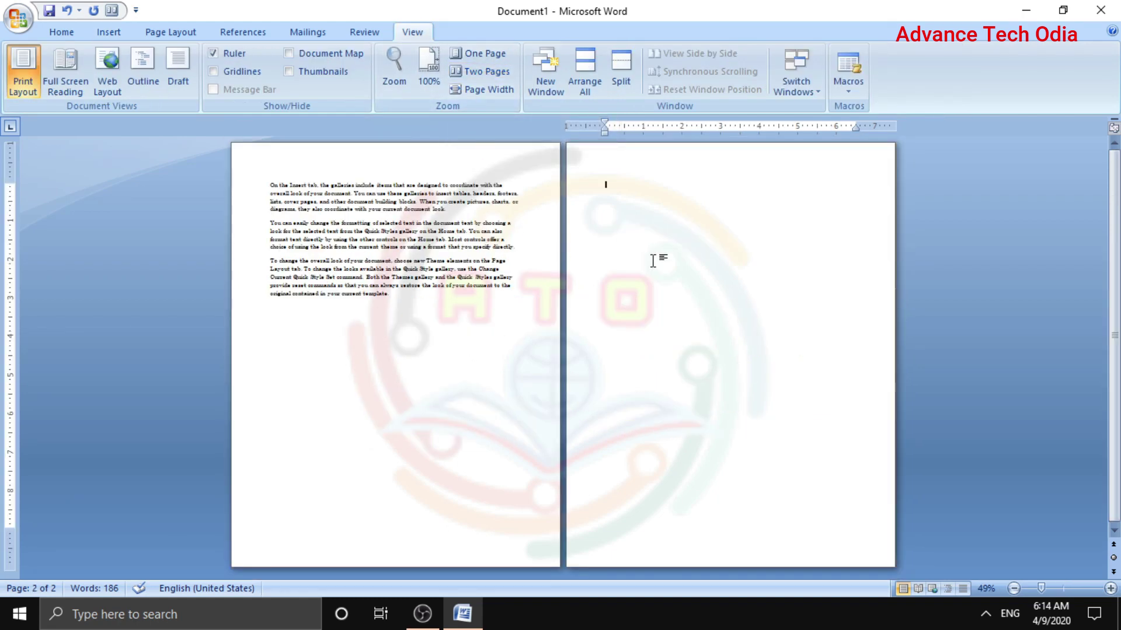
click(479, 89)
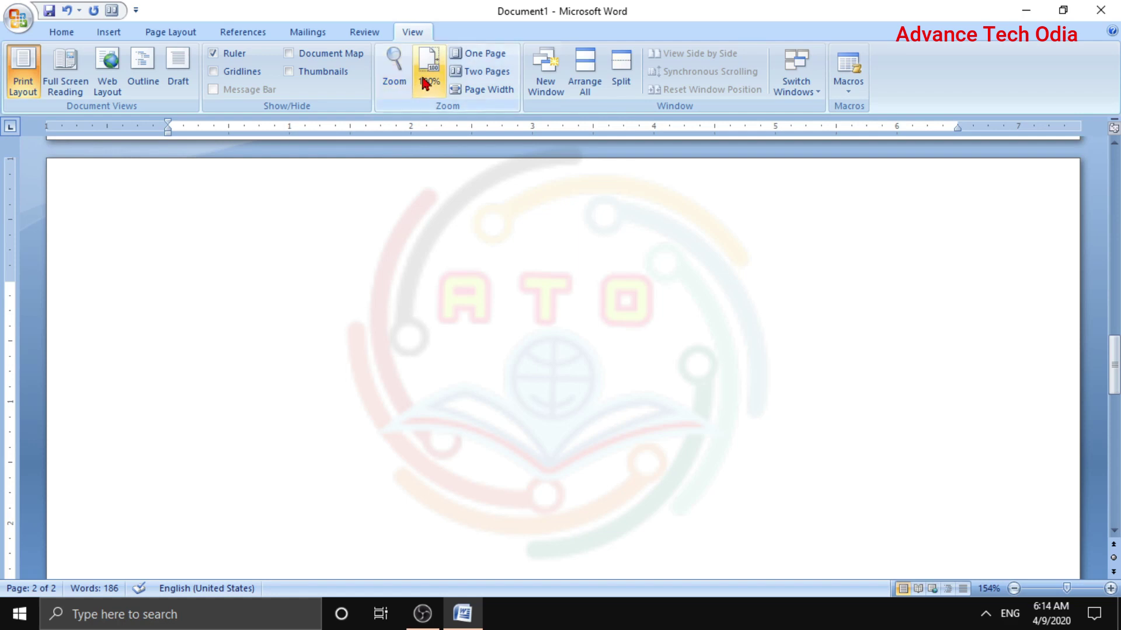
click(436, 70)
scroll(539, 327, up, 3)
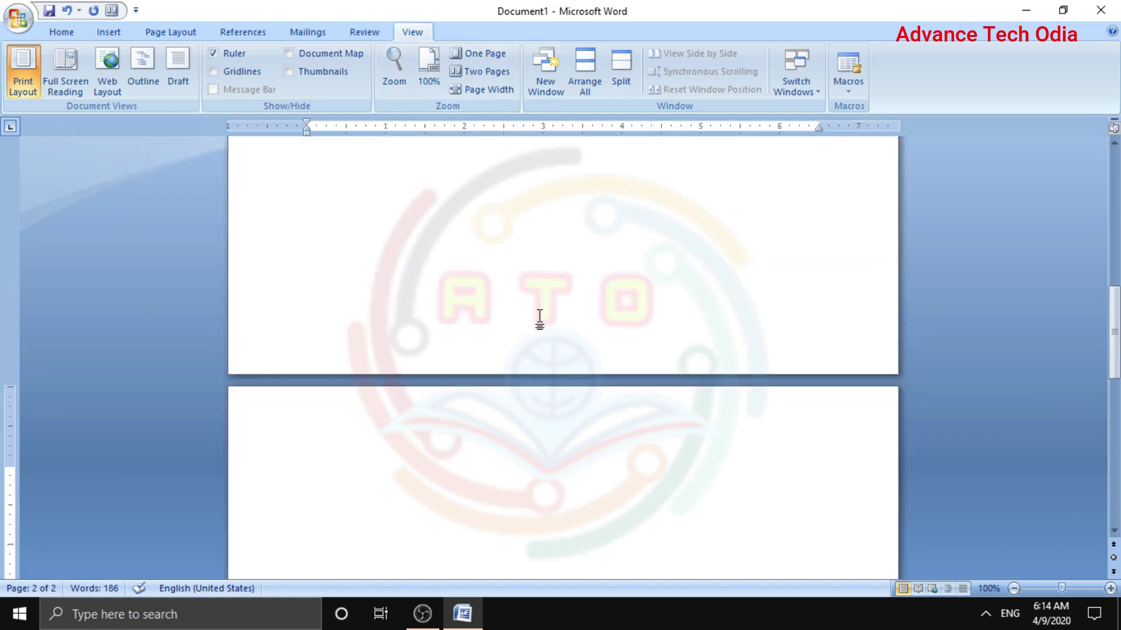
scroll(526, 292, up, 3)
scroll(509, 274, up, 5)
scroll(517, 270, up, 4)
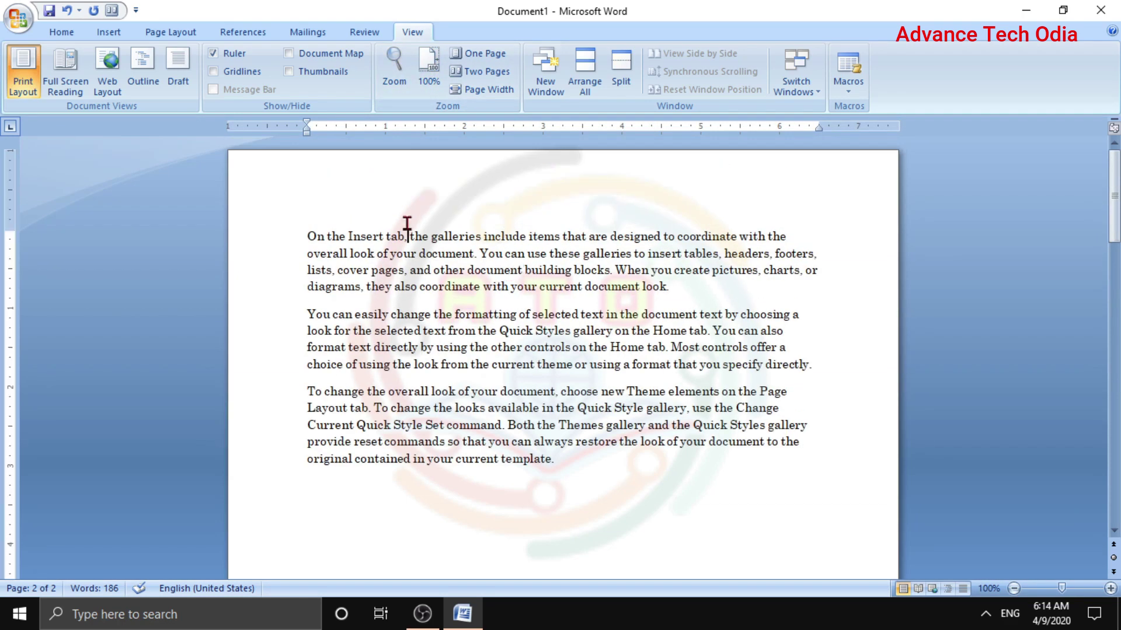
Open a second window, Document1:2, and restore it so the first shows
click(563, 94)
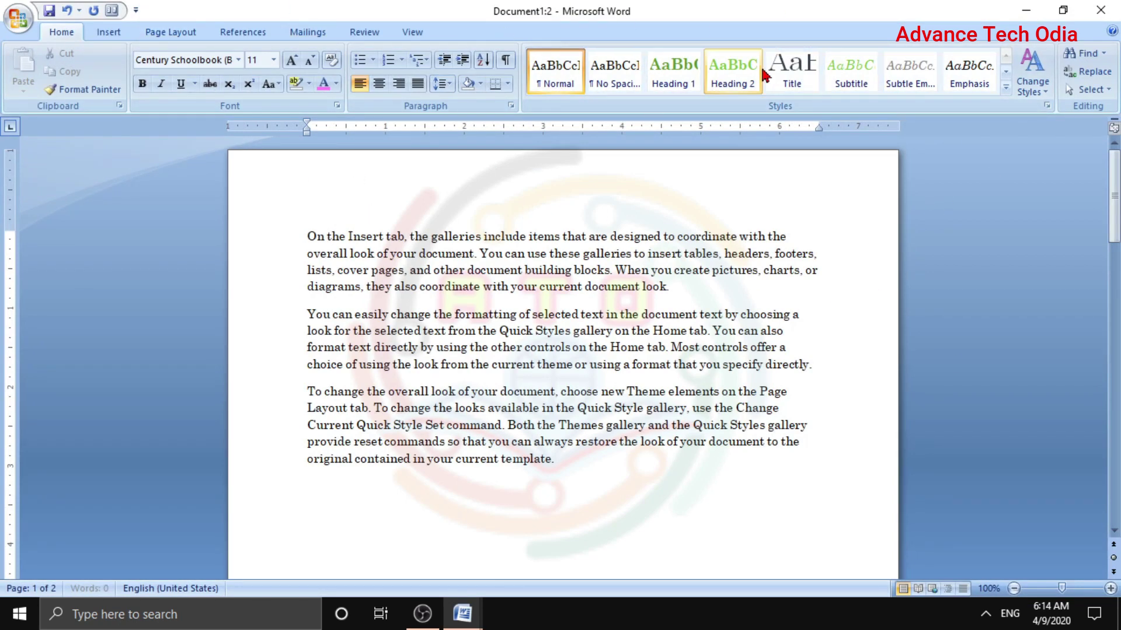
click(1062, 11)
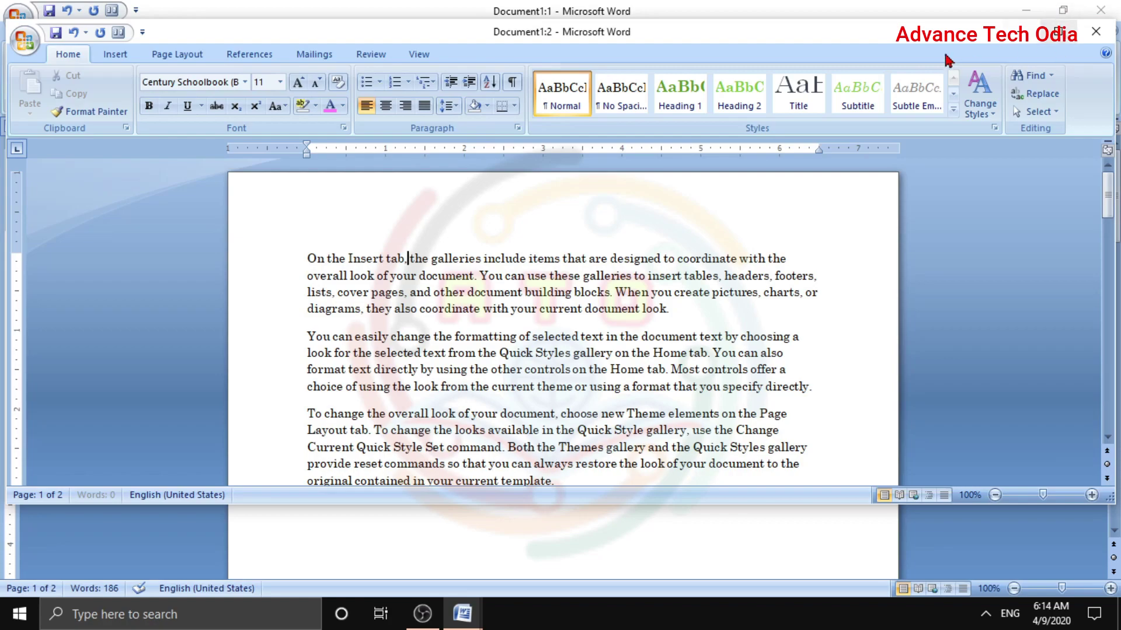
mouse_move(943, 35)
mouse_down()
mouse_move(703, 105)
mouse_move(864, 3)
mouse_up()
Arrange both windows stacked and enlarge the top one down the screen
click(416, 36)
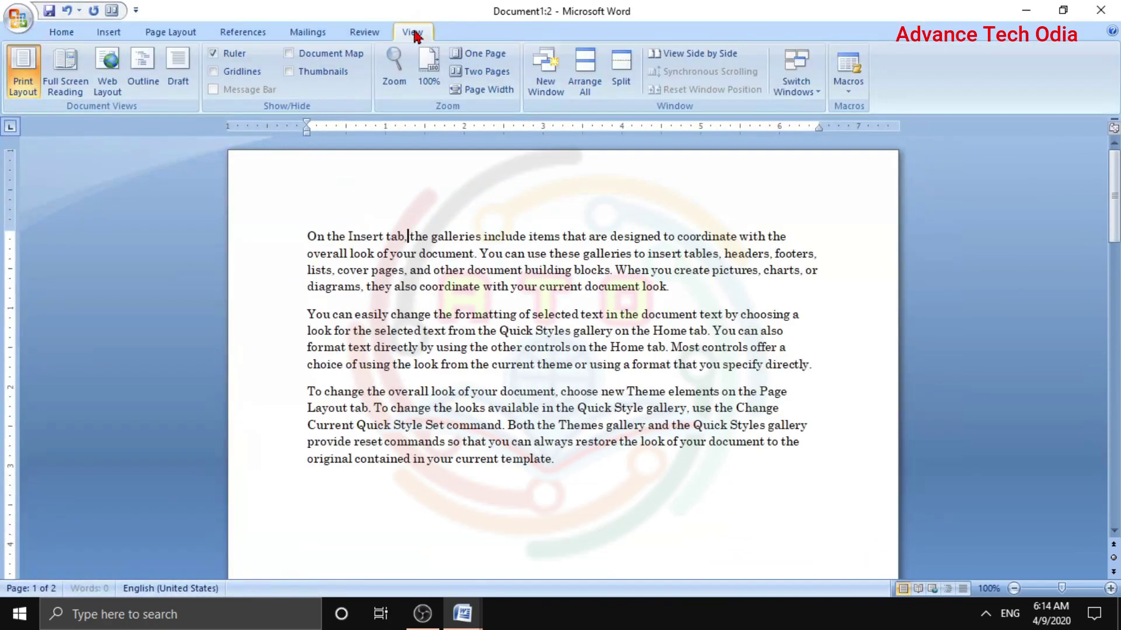
click(585, 83)
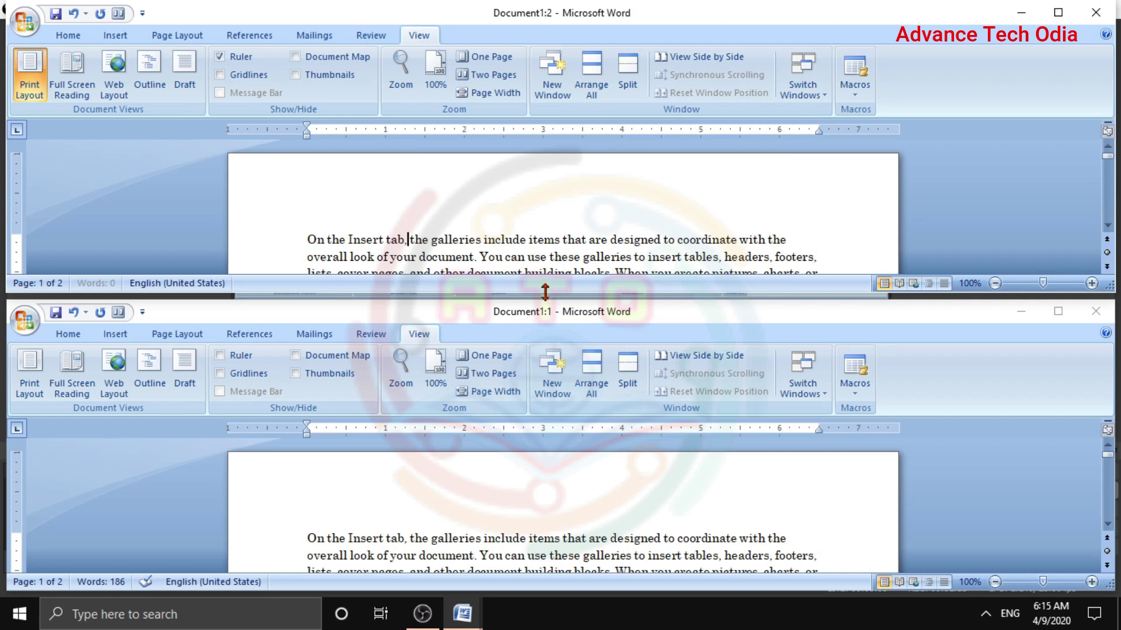
drag(544, 290, 546, 566)
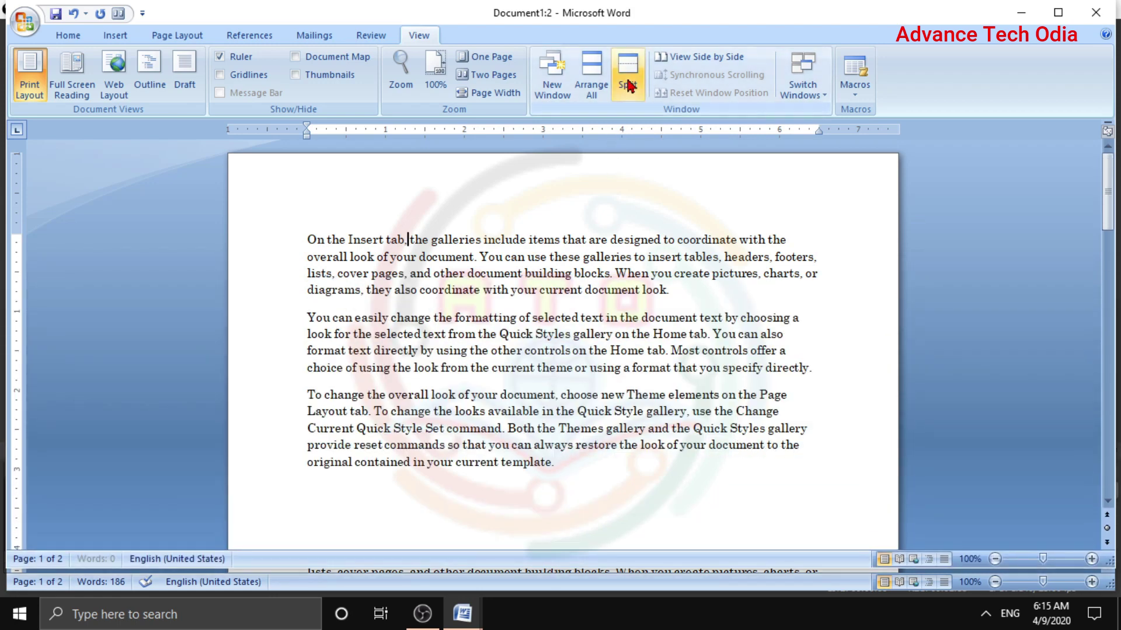
Split the Document1:2 window into two panes partway down the page
click(628, 85)
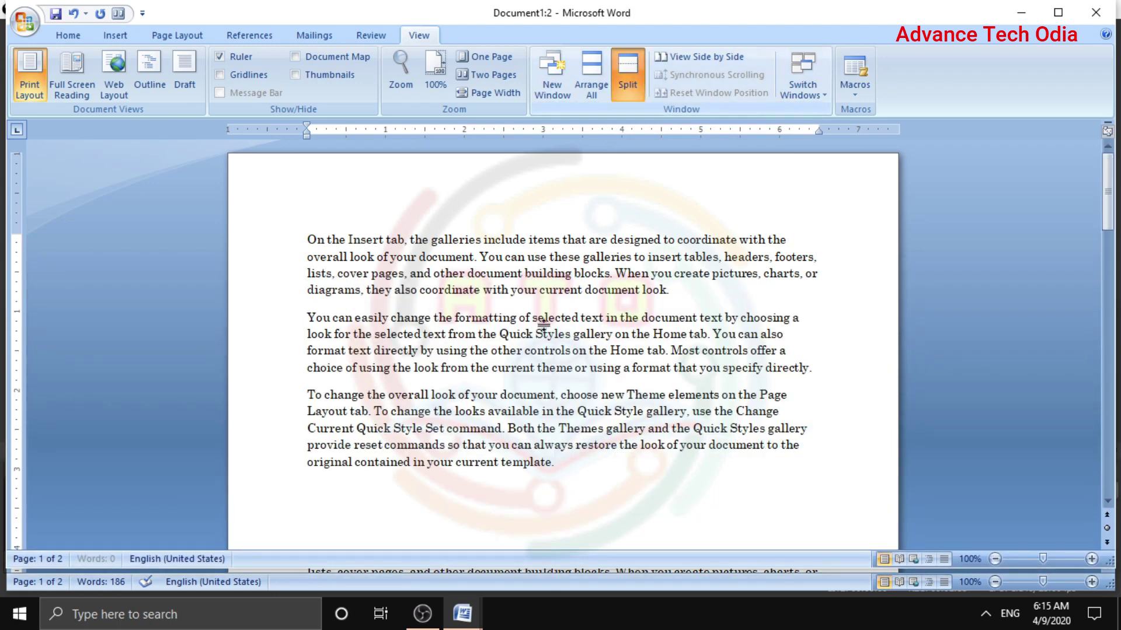
click(508, 354)
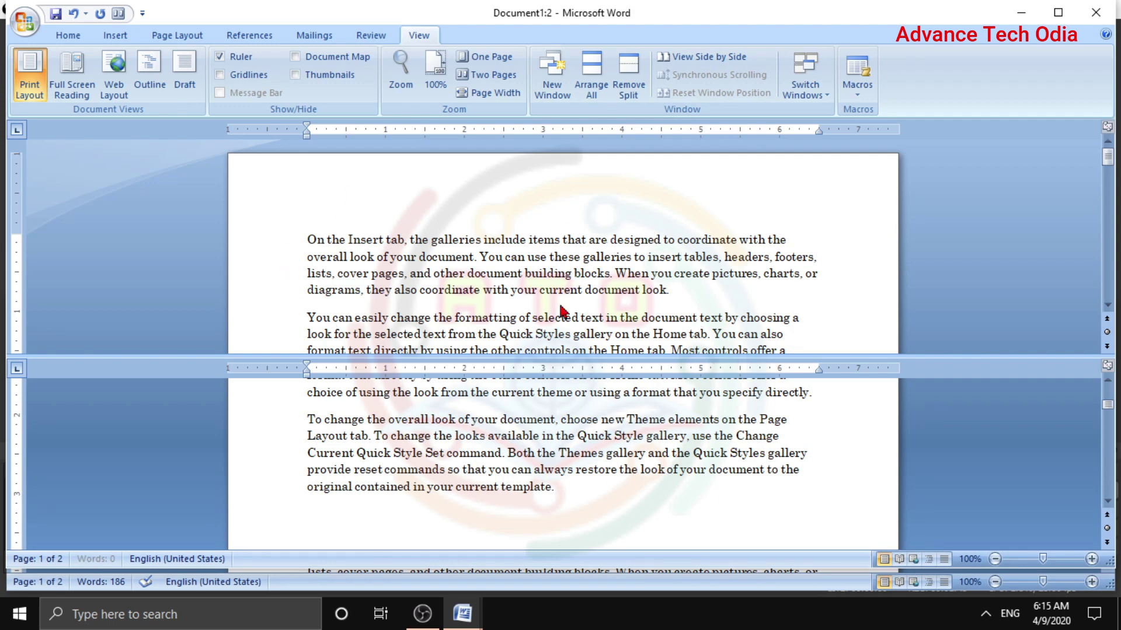
click(717, 57)
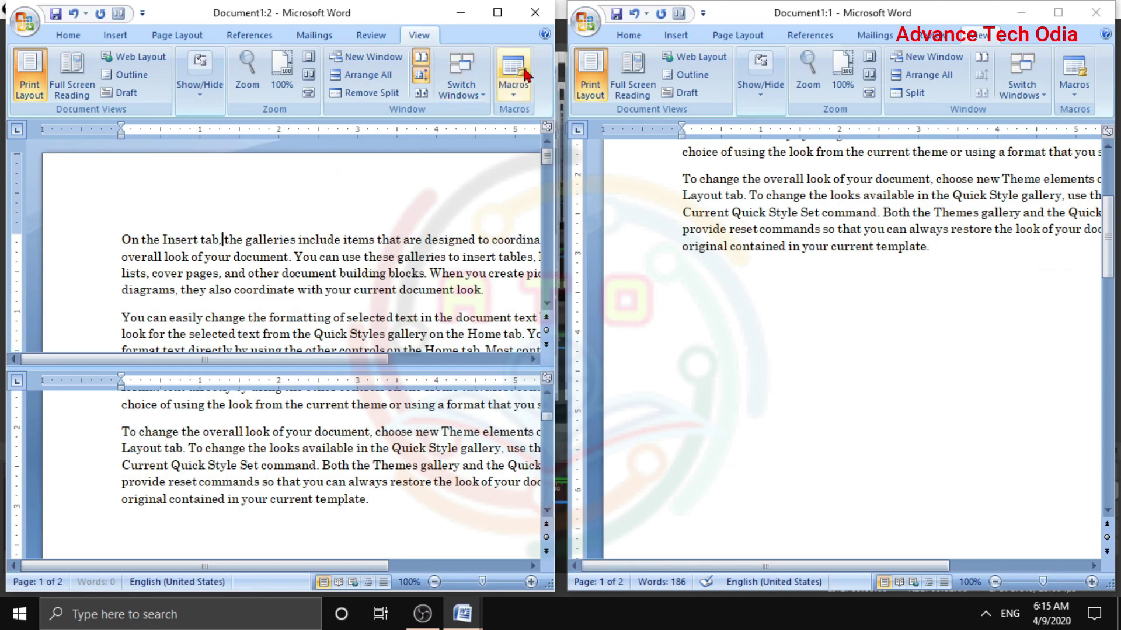
click(1058, 12)
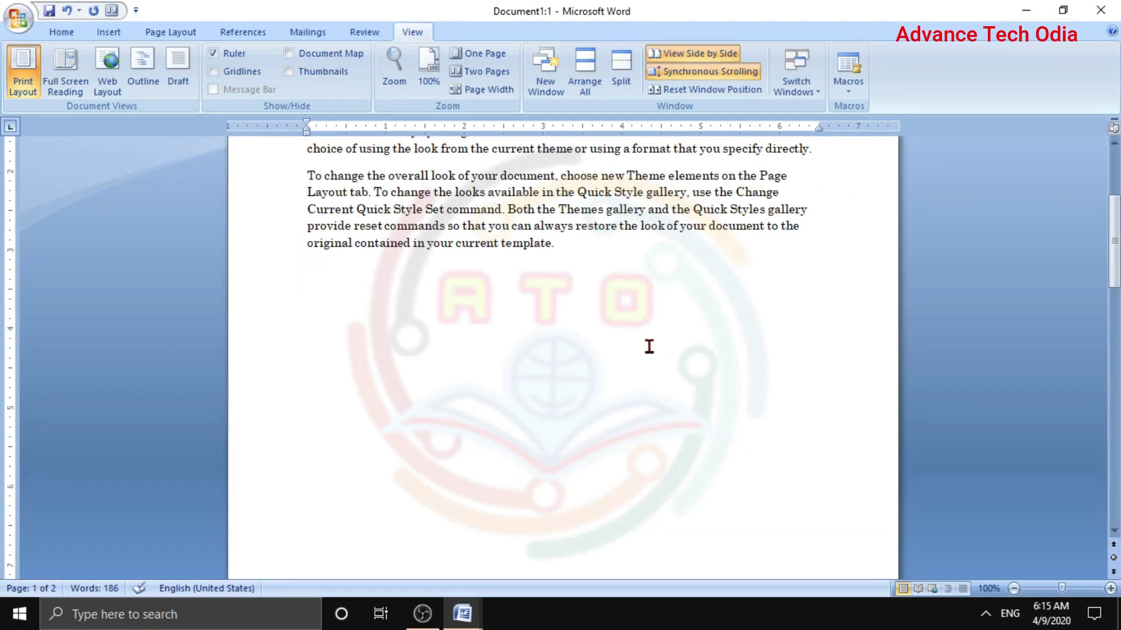
scroll(647, 345, up, 2)
scroll(642, 350, up, 2)
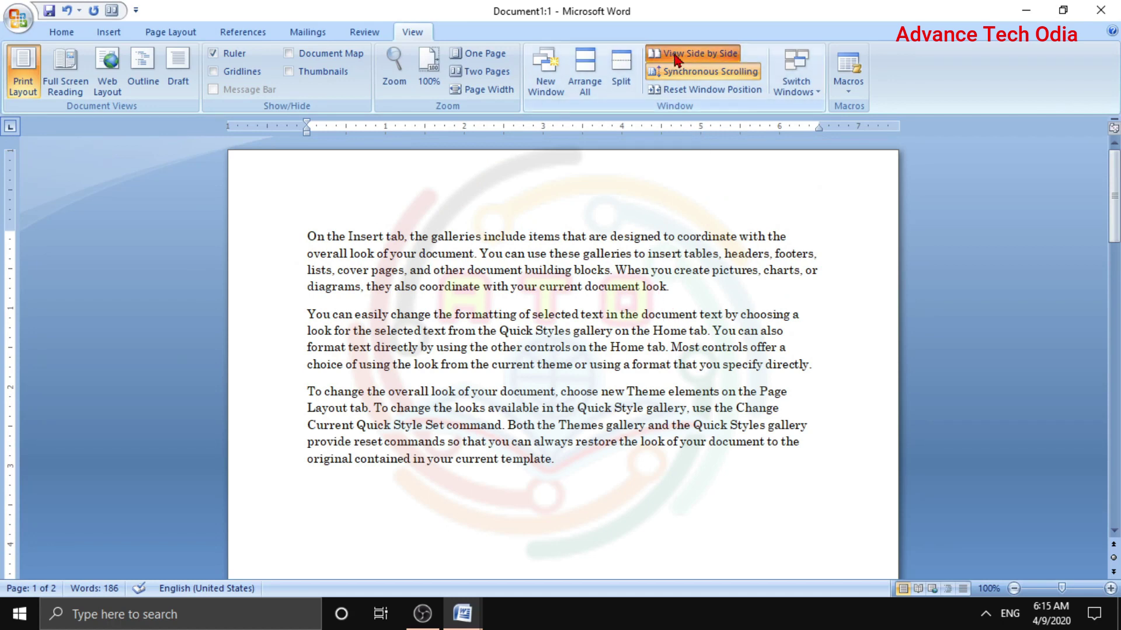
click(677, 89)
click(684, 90)
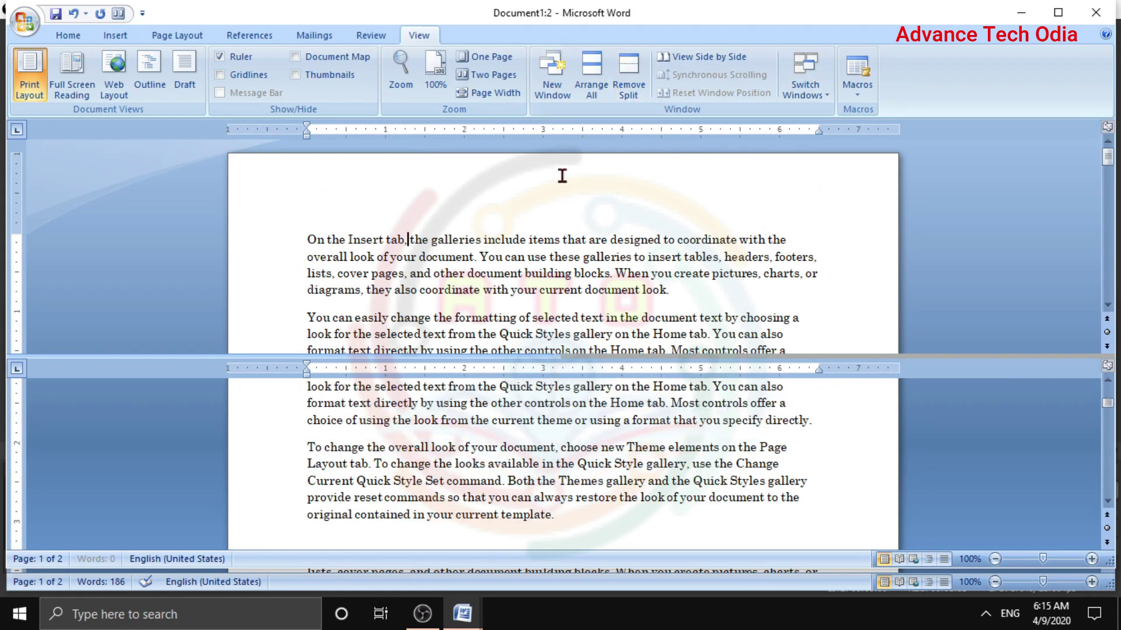
Remove the split, then switch to Document1:1 from the Switch Windows list
click(627, 84)
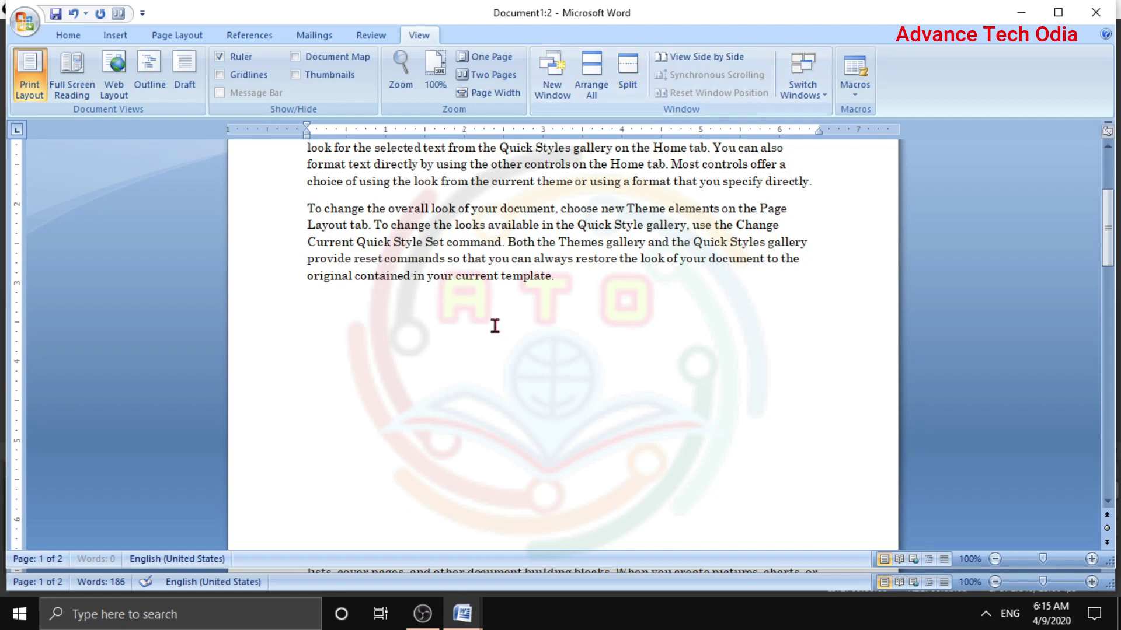
scroll(525, 328, up, 4)
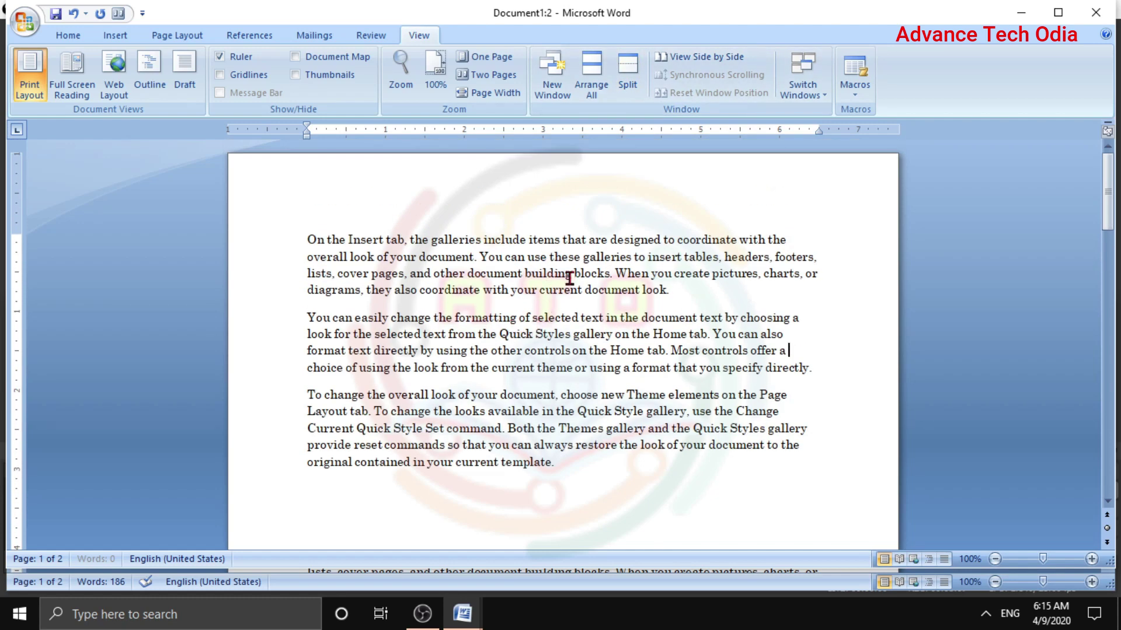
click(817, 107)
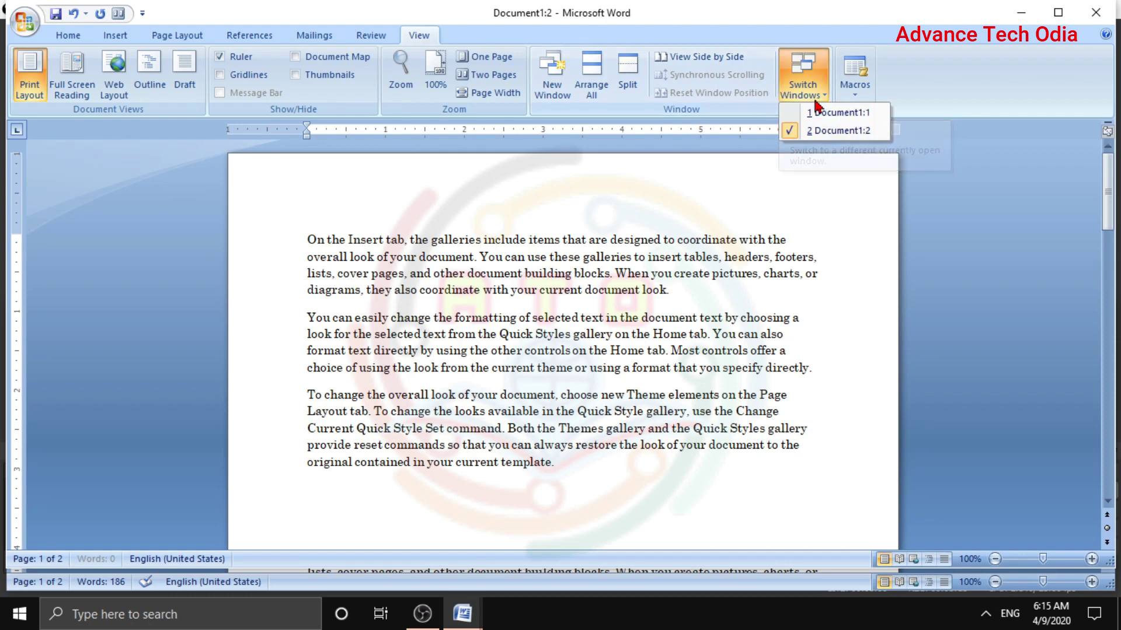
click(820, 112)
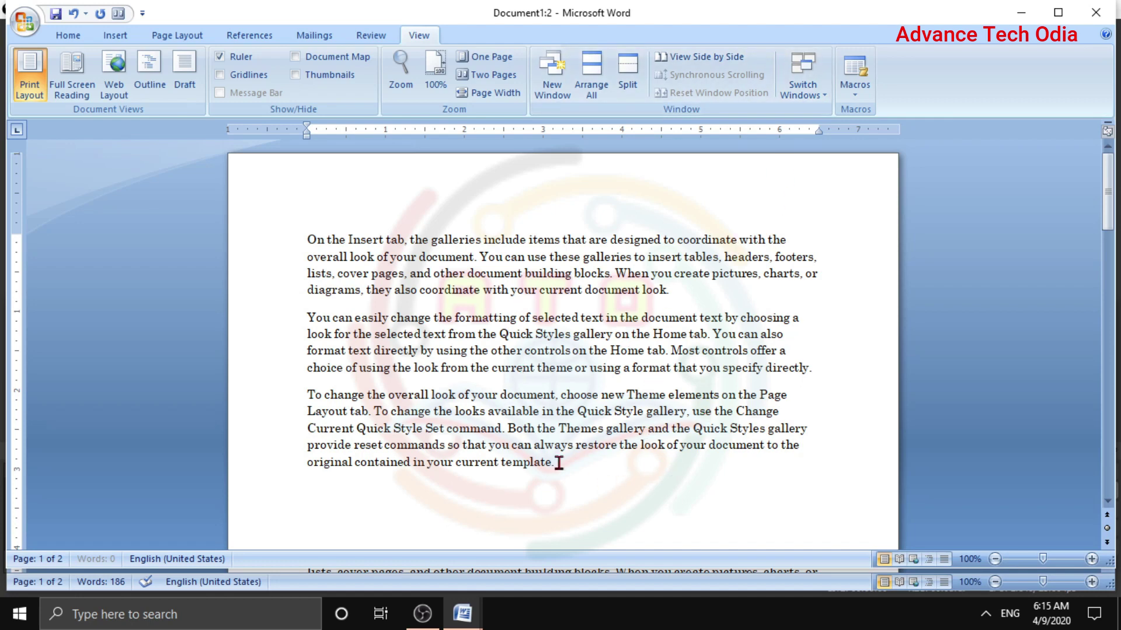
click(795, 82)
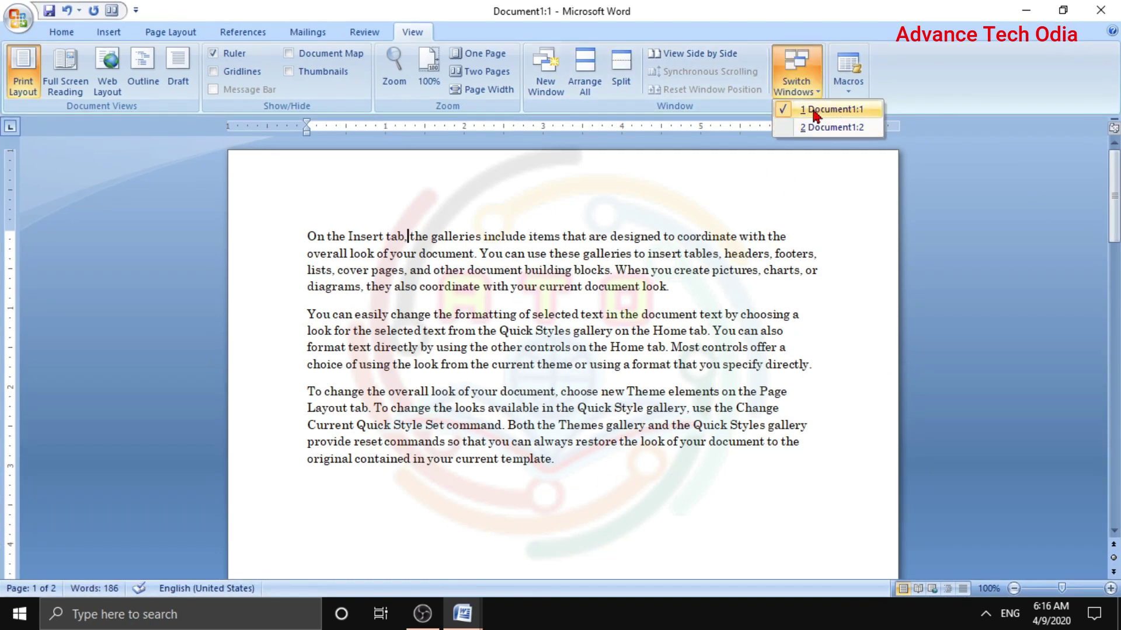
click(819, 267)
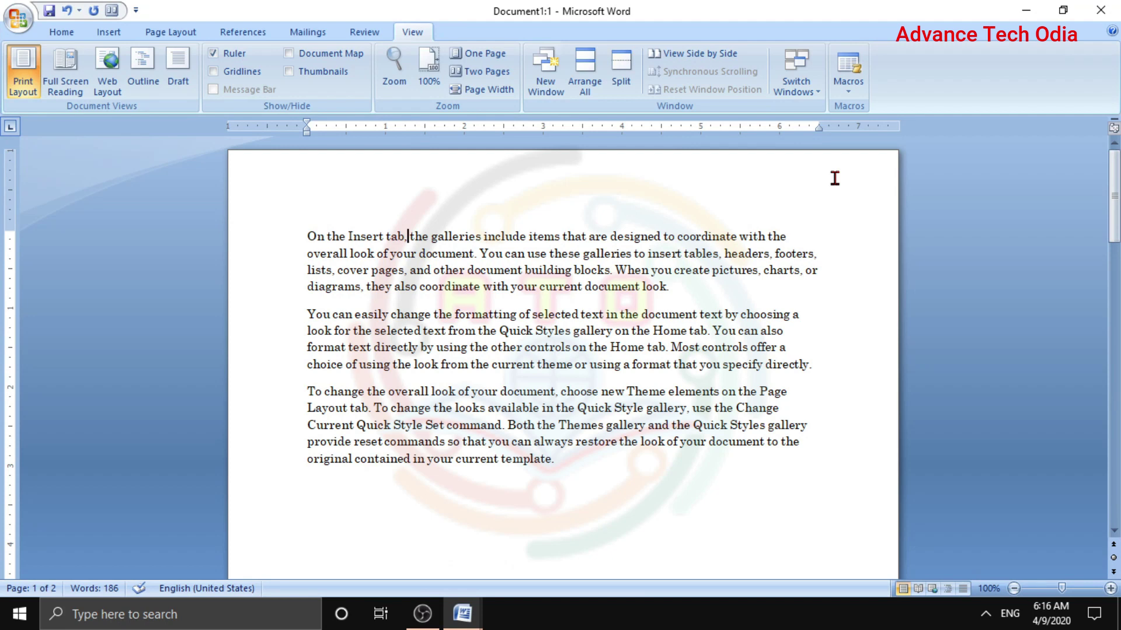
Select all the document text and delete it to empty the page
click(850, 87)
click(883, 107)
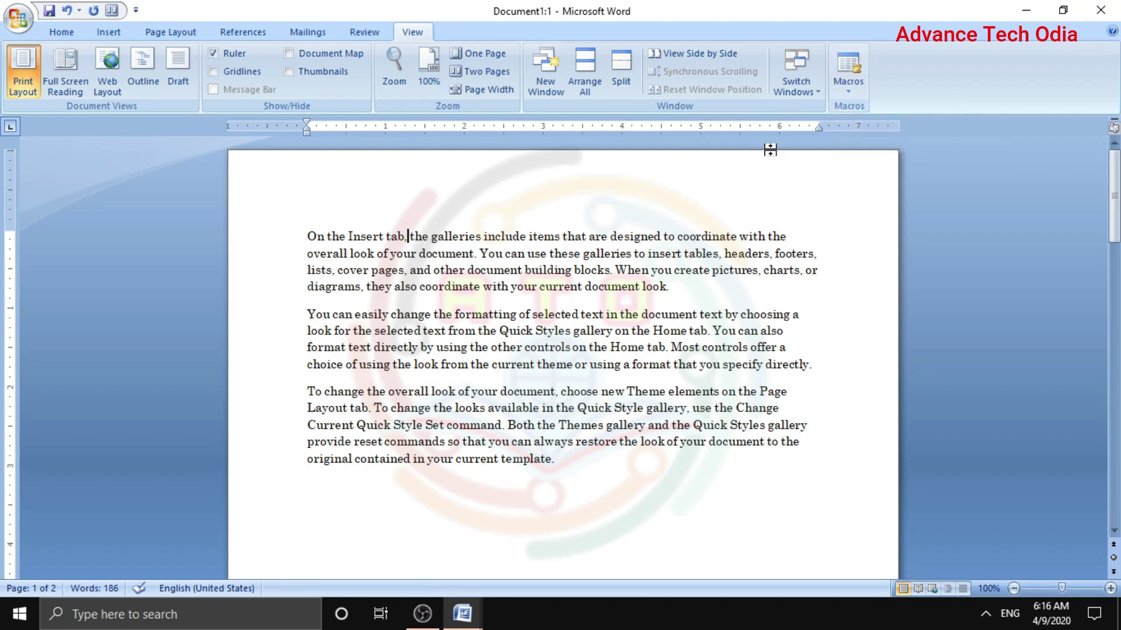
key(ctrl+a)
key(Delete)
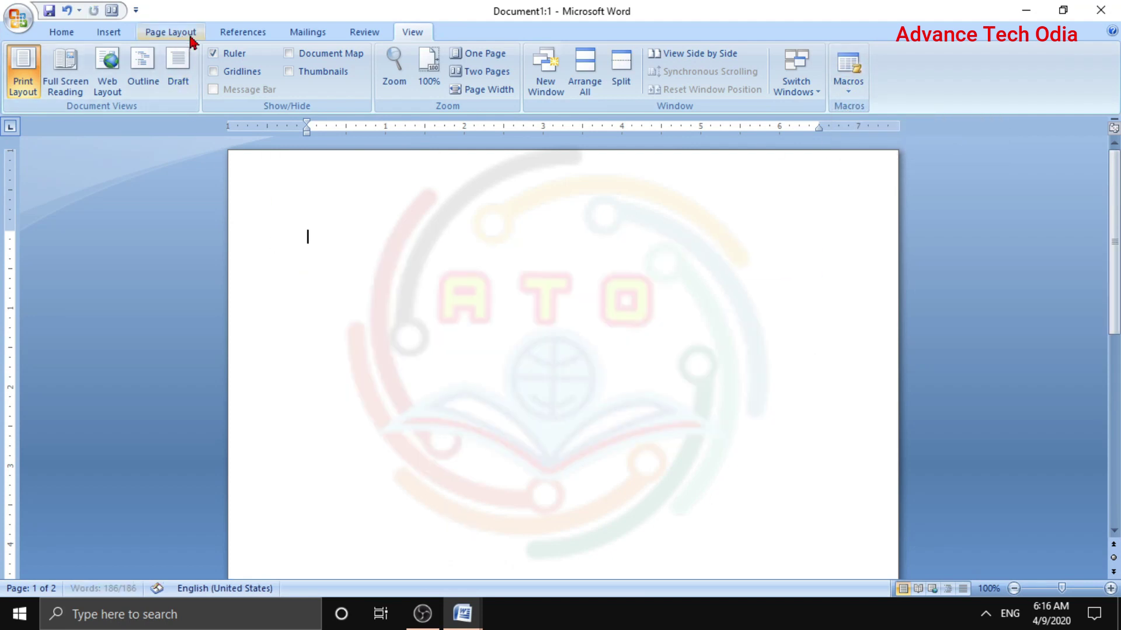
Start recording a macro named Macro2 and type the line 'ijsopijd'
click(853, 90)
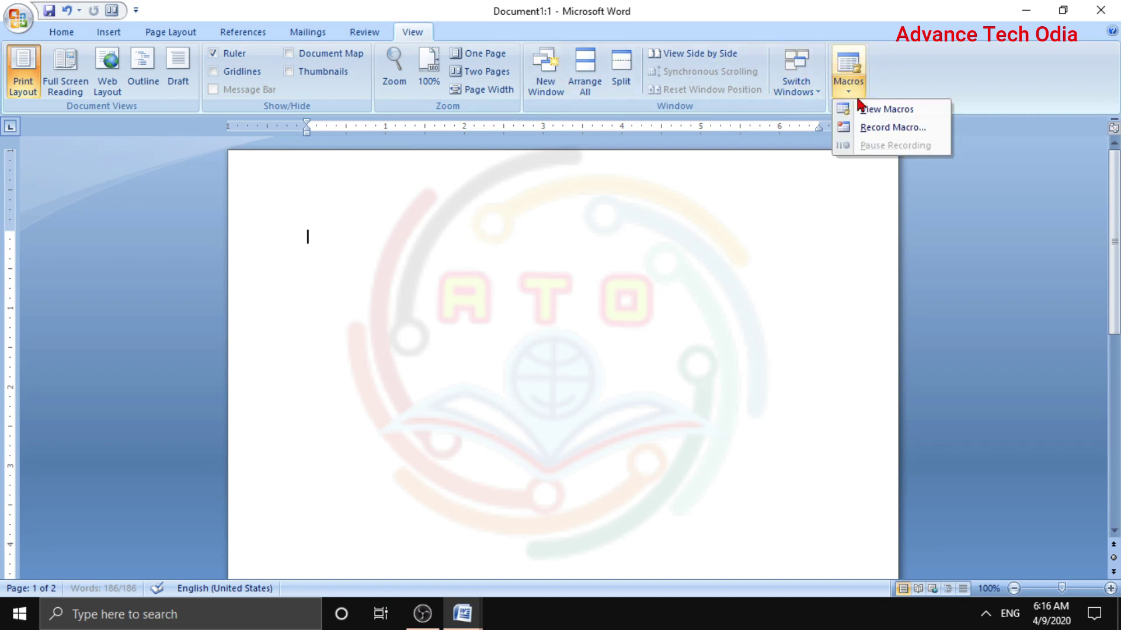
click(888, 129)
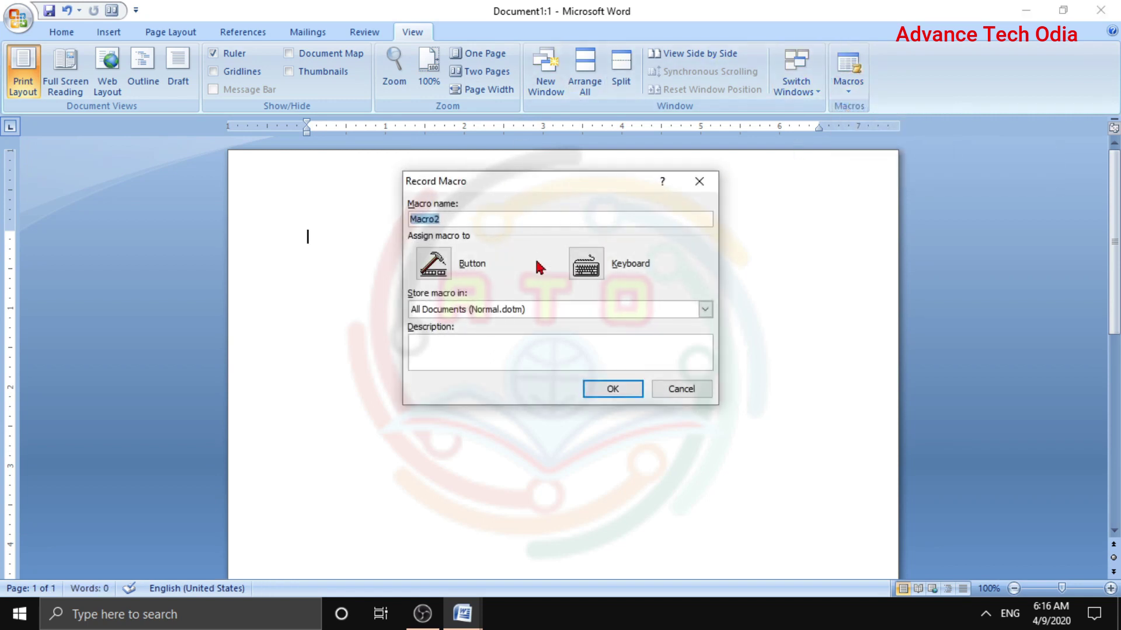
click(605, 389)
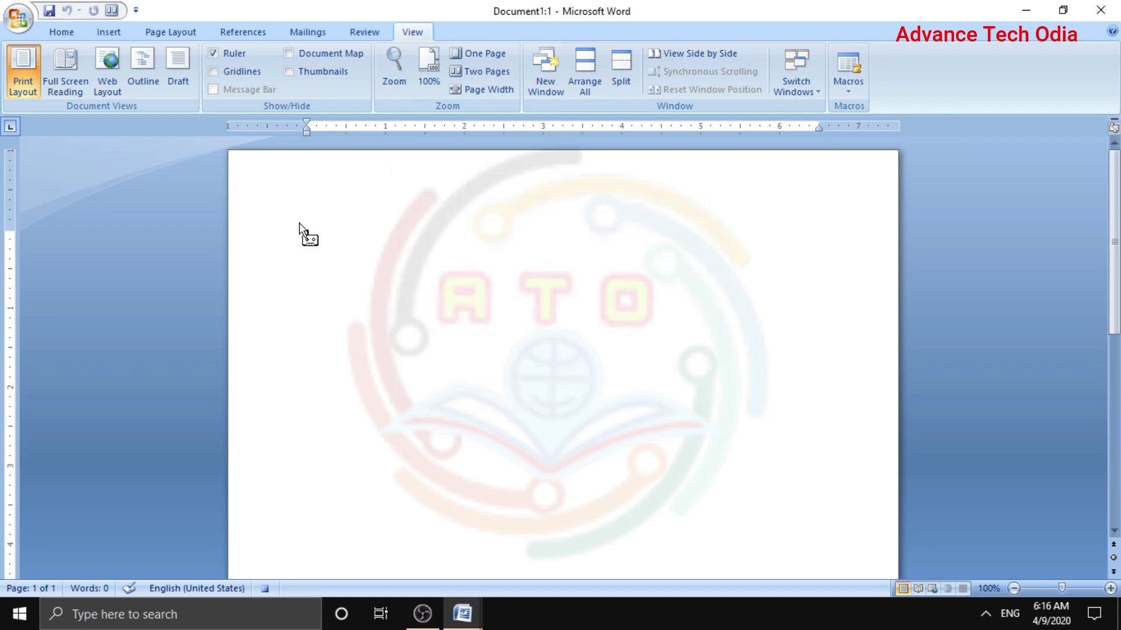
text(ijs)
text(opijdfoijdofijopjdfgoigfoijijfjiofgoijfgijo)
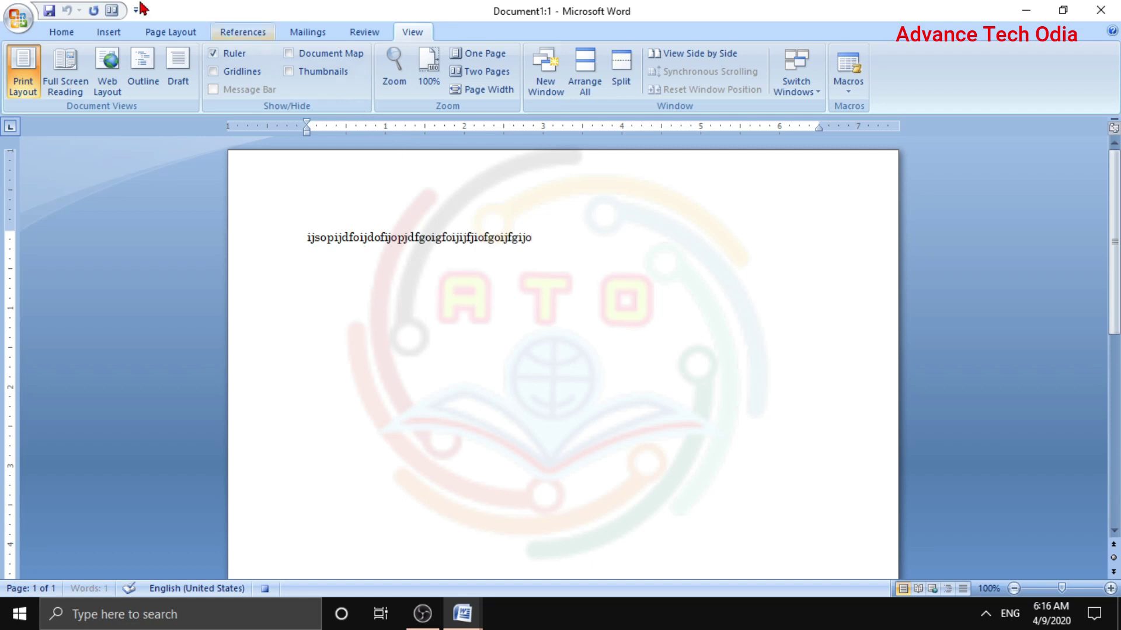
Draw a lightning-bolt shape to the right of the typed text
click(108, 32)
click(248, 76)
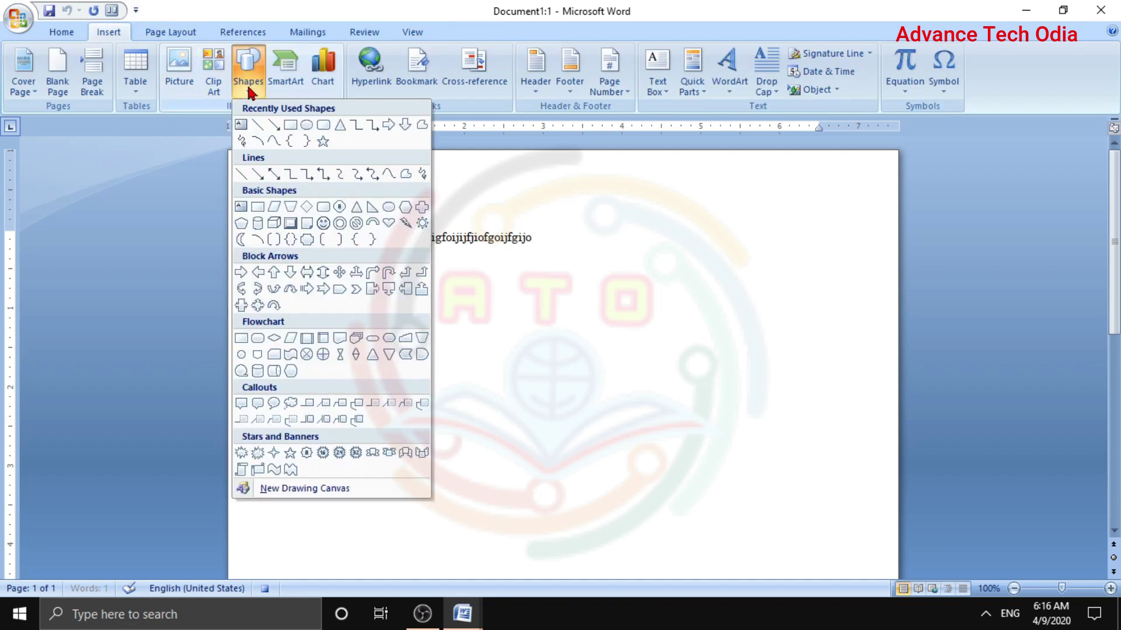
click(405, 223)
mouse_move(547, 232)
mouse_down()
mouse_move(665, 413)
mouse_move(775, 450)
mouse_up()
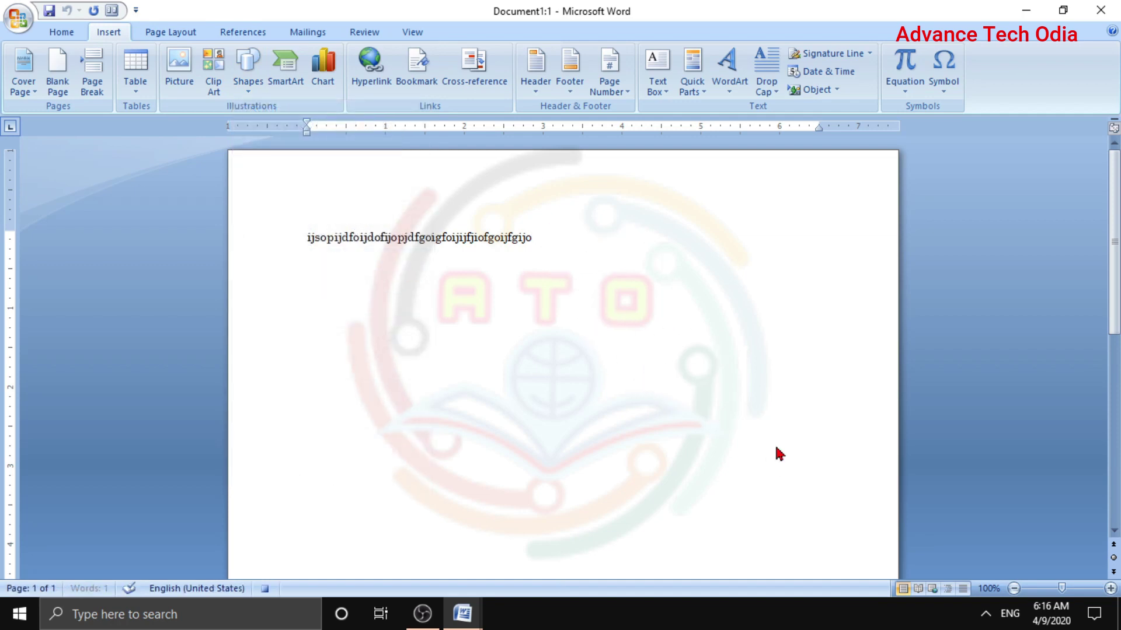
Stop the macro recording and deselect the lightning-bolt shape
click(413, 33)
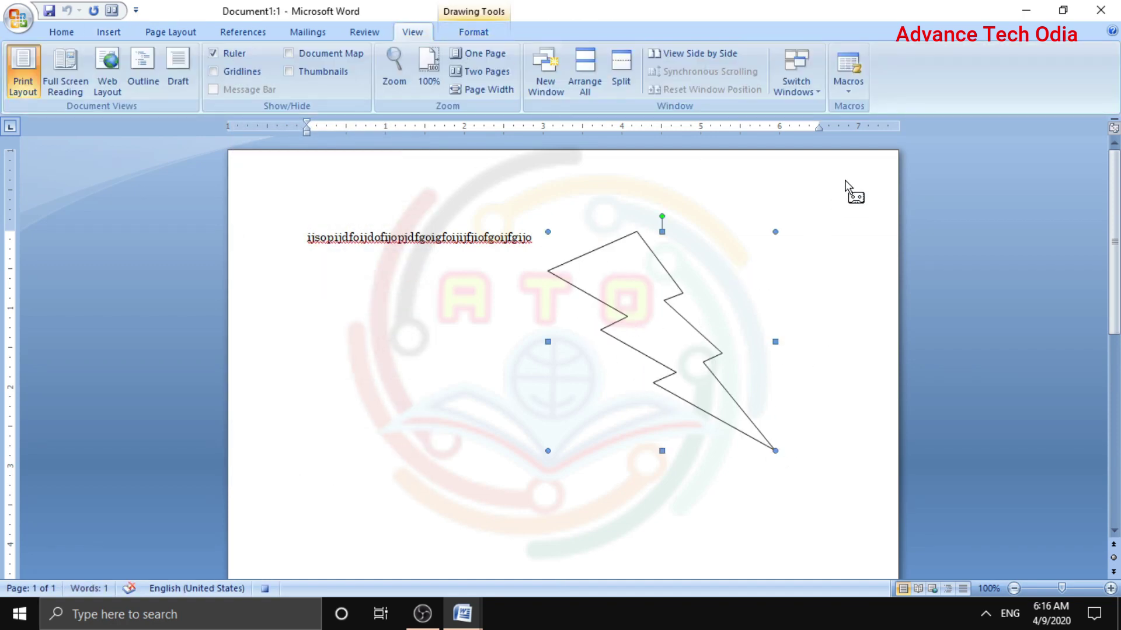
click(852, 96)
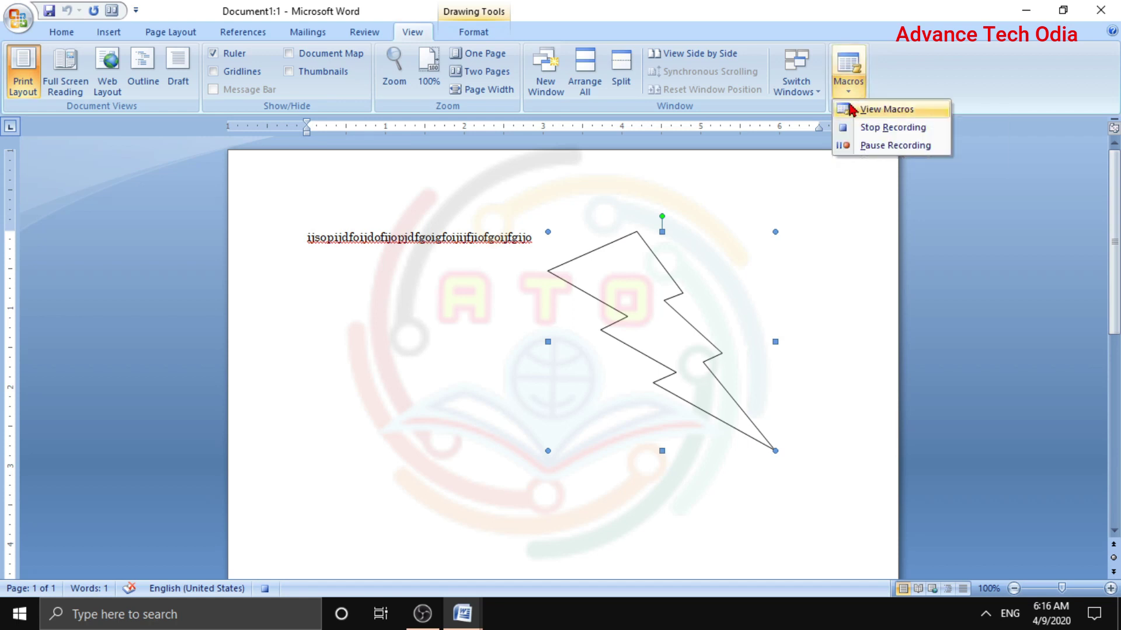
click(870, 128)
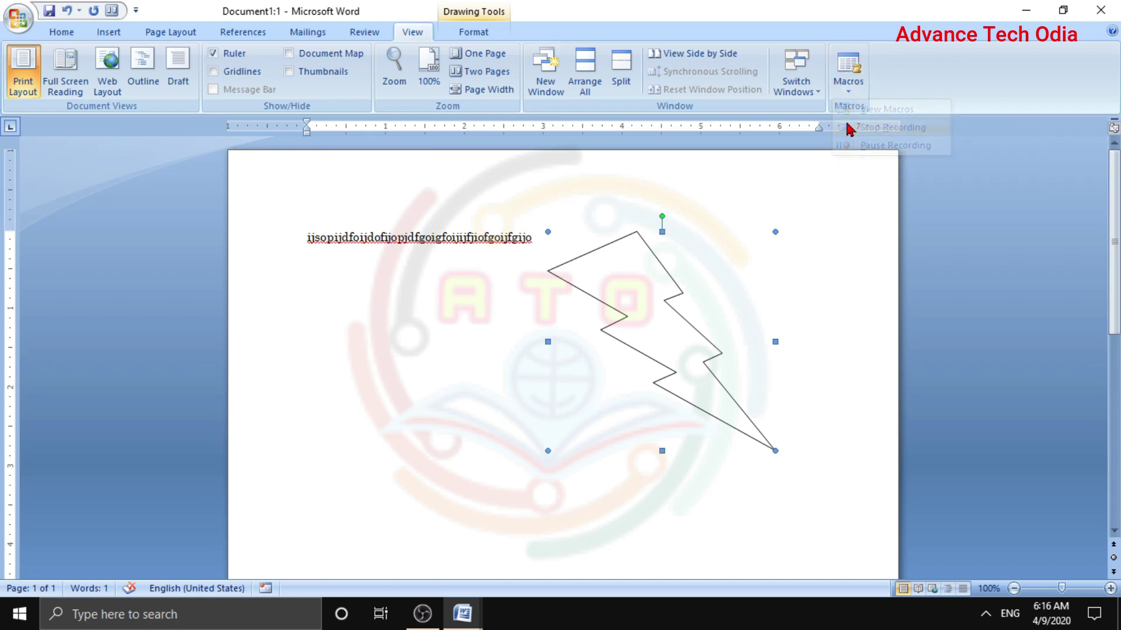
click(749, 224)
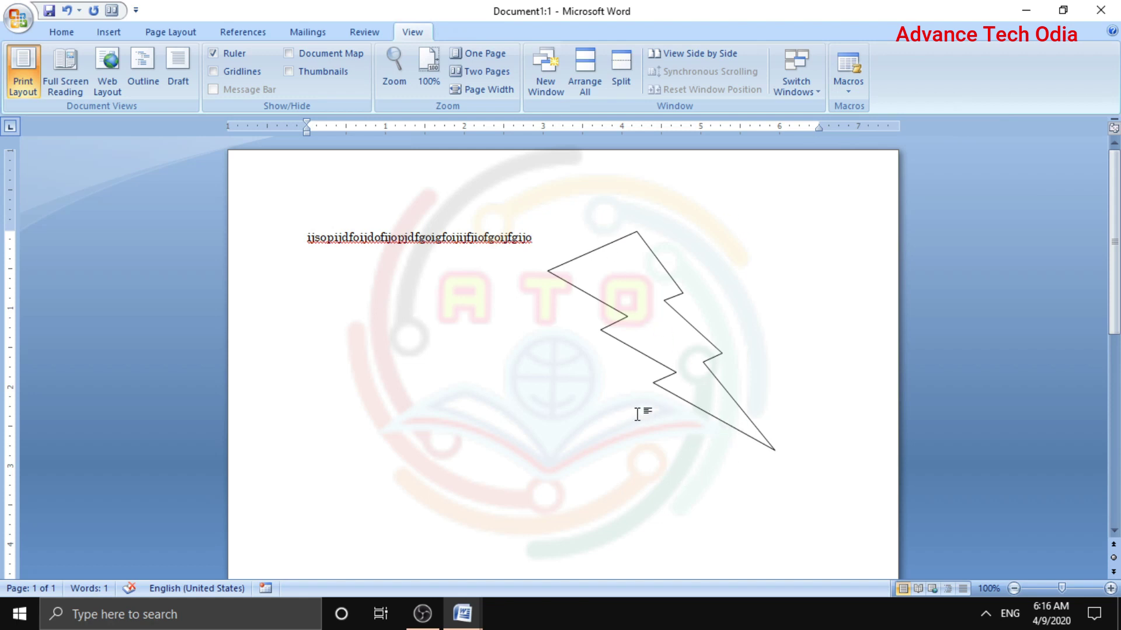
Delete the lightning-bolt shape and the typed line of text
key(ctrl+a)
click(631, 325)
key(Delete)
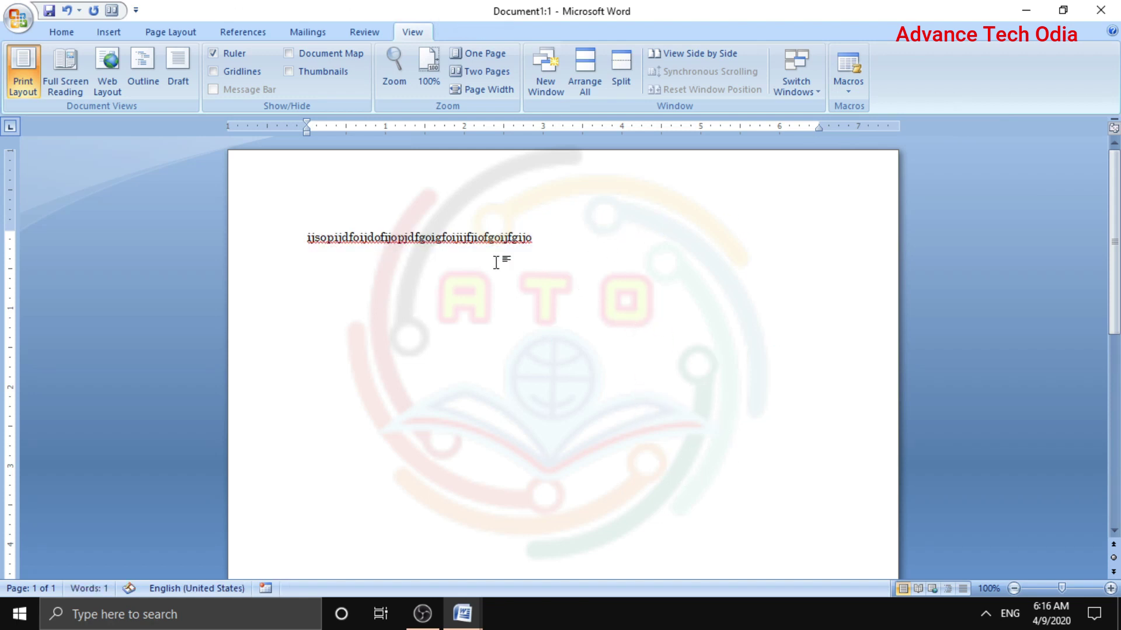
drag(536, 241, 297, 230)
key(Delete)
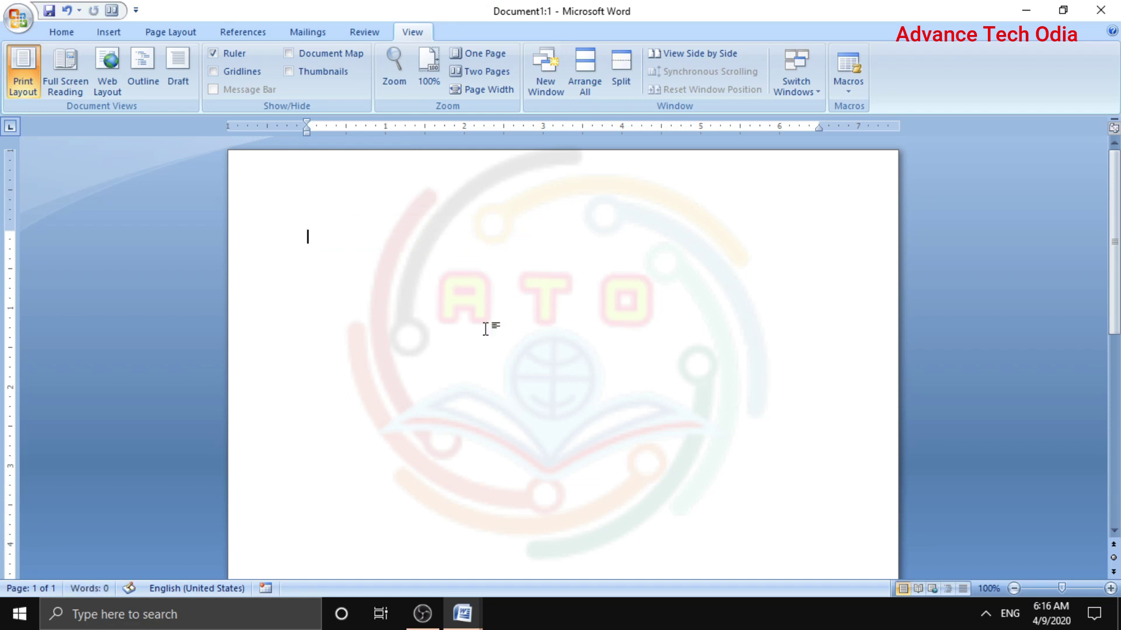
Run Macro2 from the View Macros list
click(855, 90)
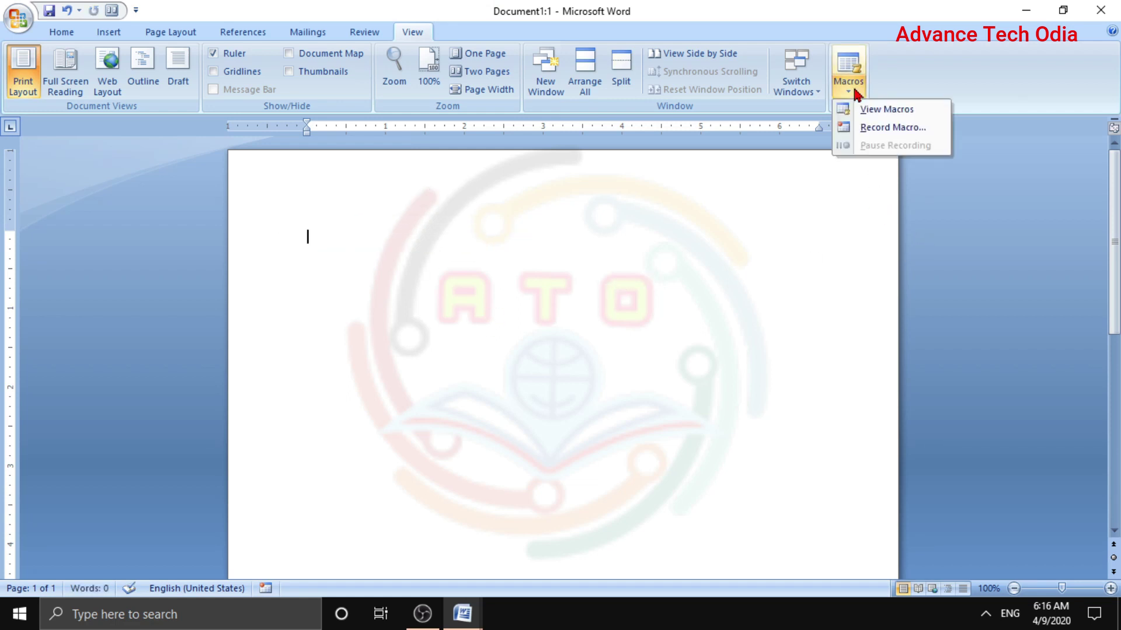
click(901, 111)
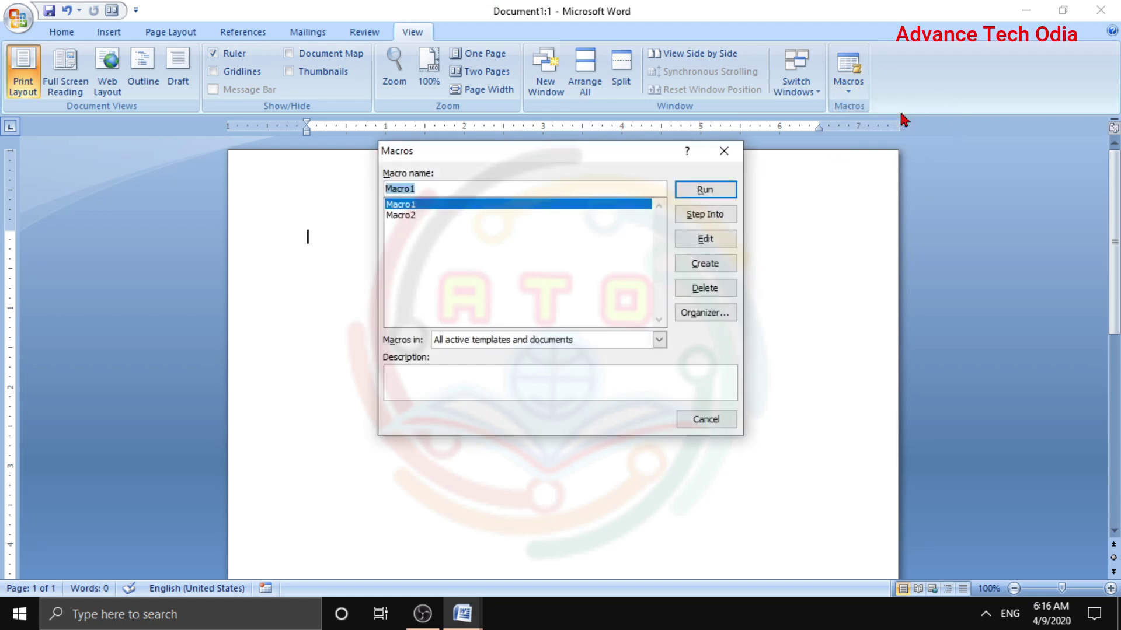
click(418, 216)
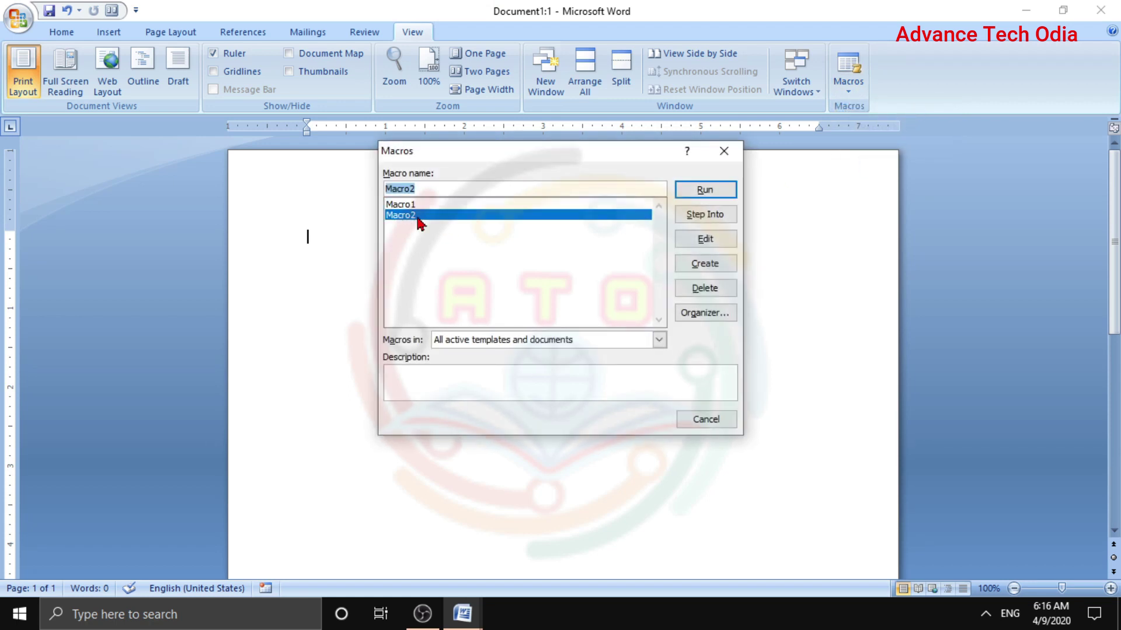
click(705, 190)
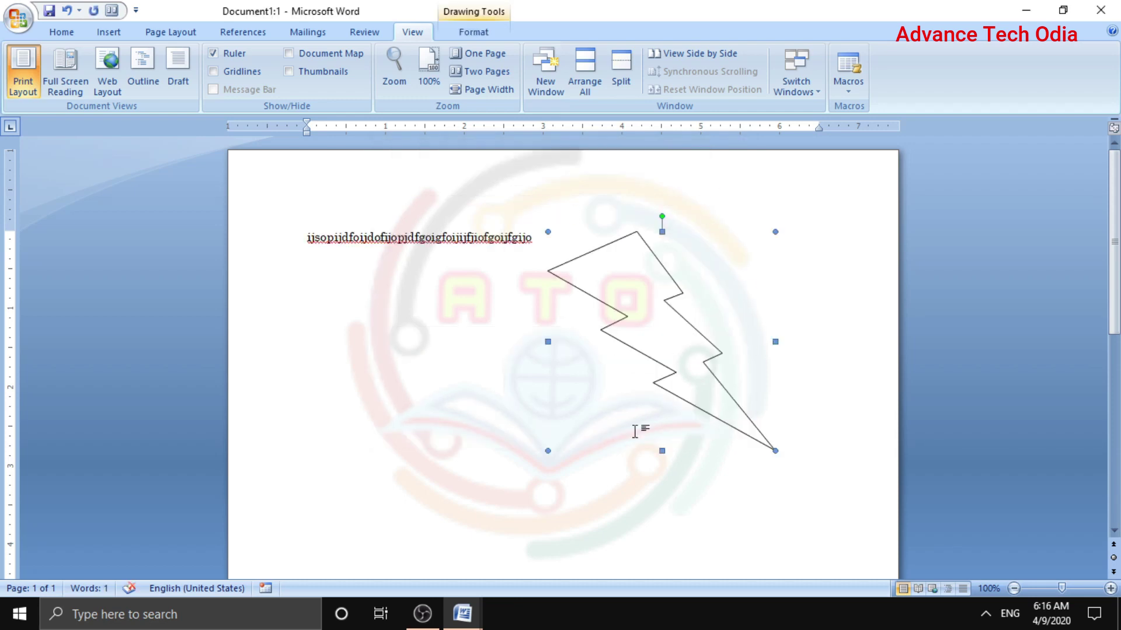